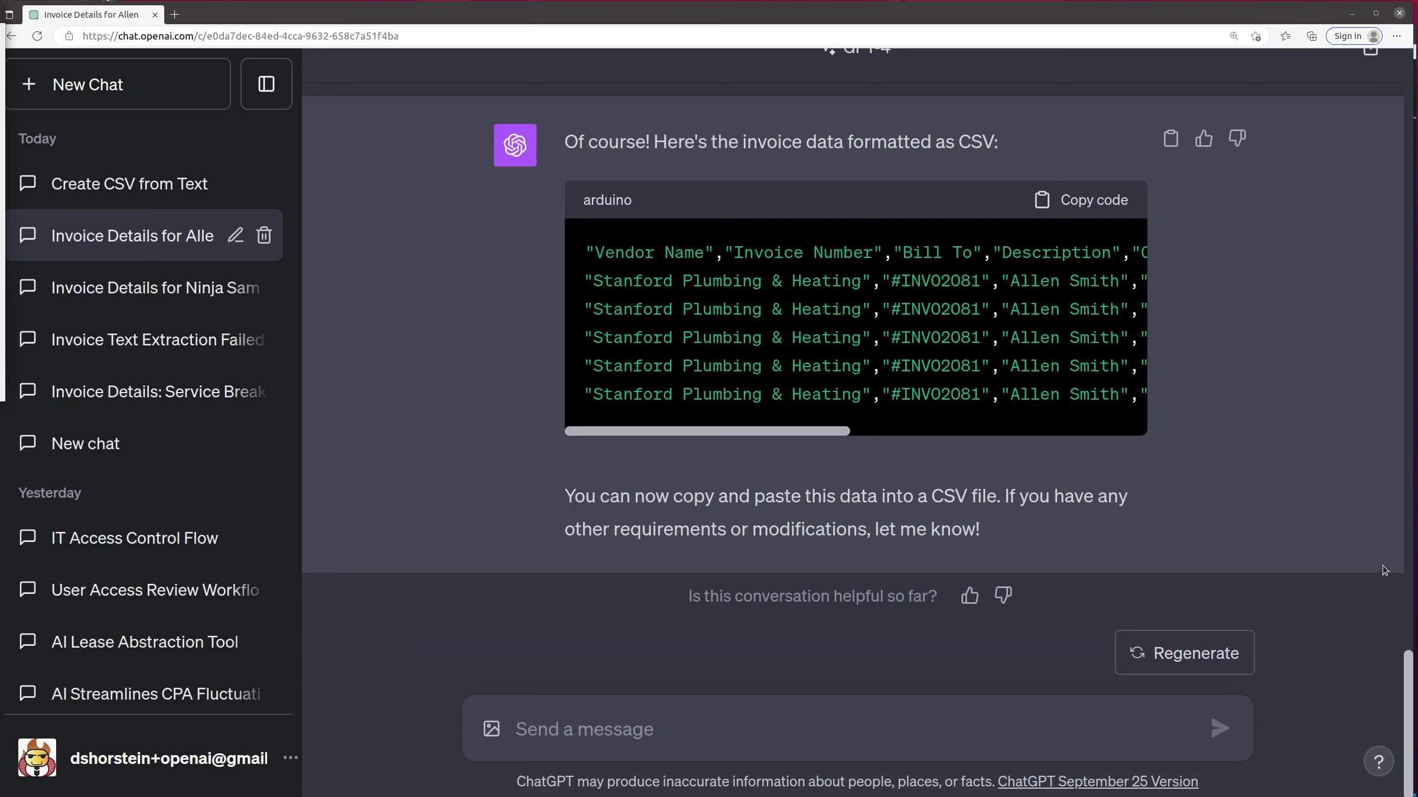
{"action": "left_click_drag", "start_coordinate": [1409, 693], "coordinate": [1390, 118]}
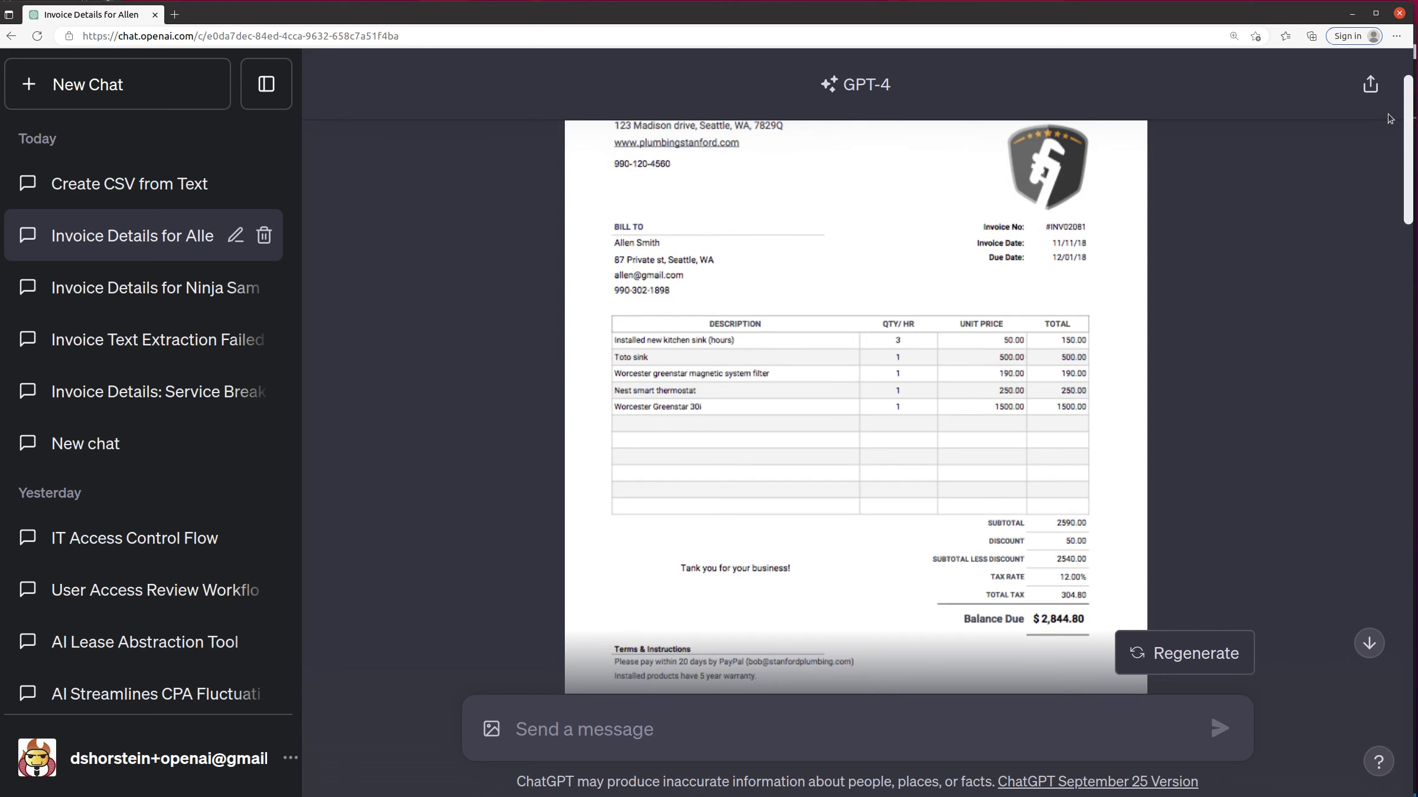
{"action": "left_click_drag", "start_coordinate": [1390, 119], "coordinate": [1390, 123]}
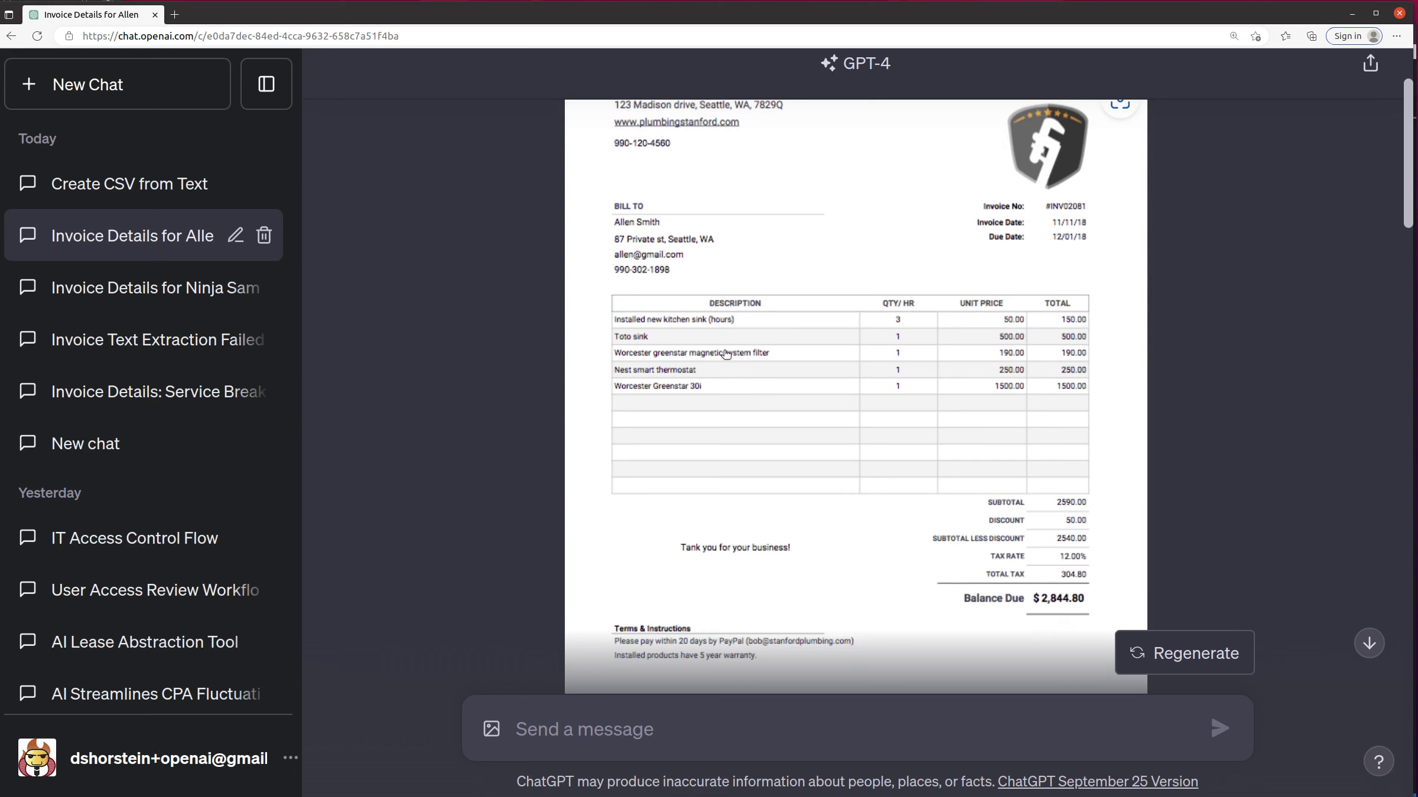
{"action": "mouse_move", "coordinate": [855, 399]}
{"action": "type", "text": "please"}
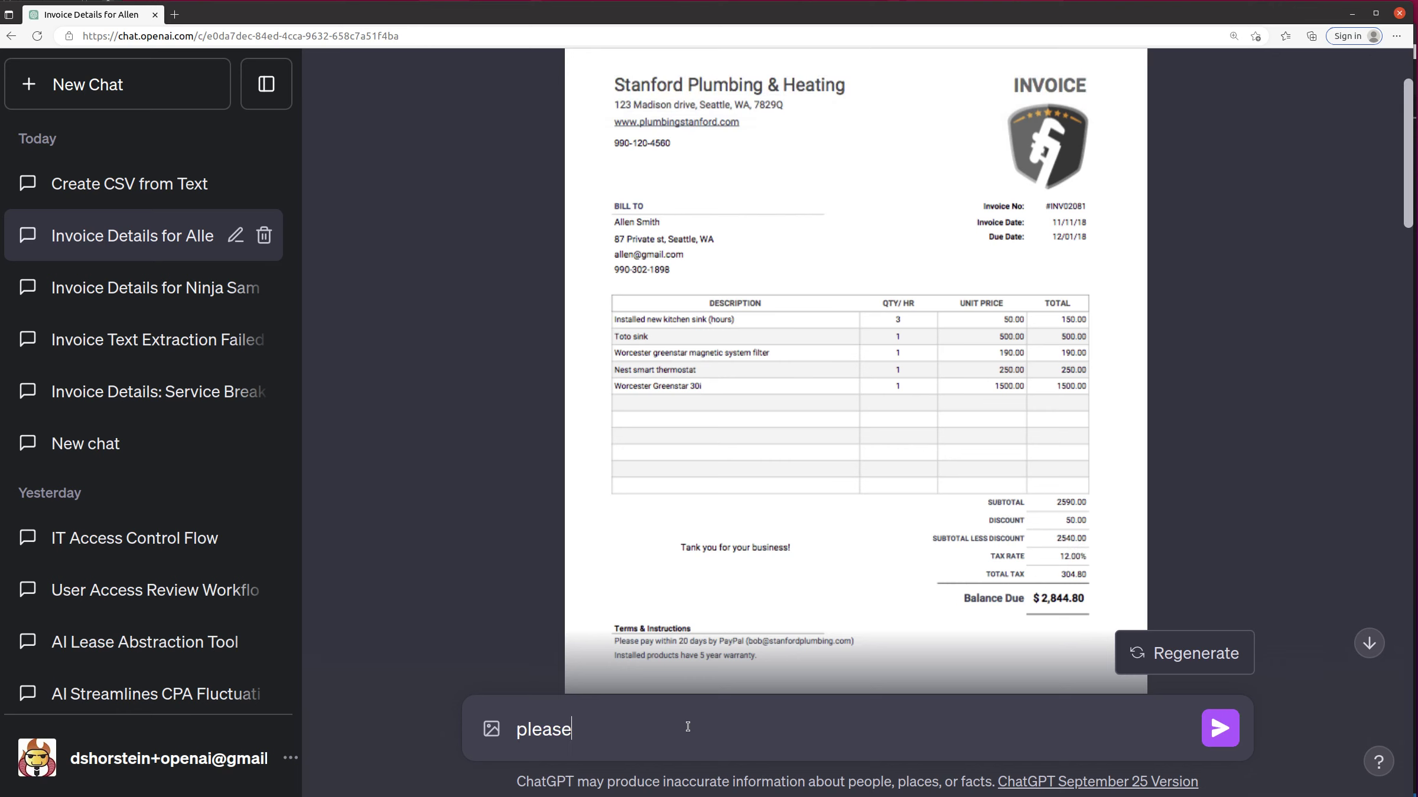
{"action": "type", "text": " add severla lin"}
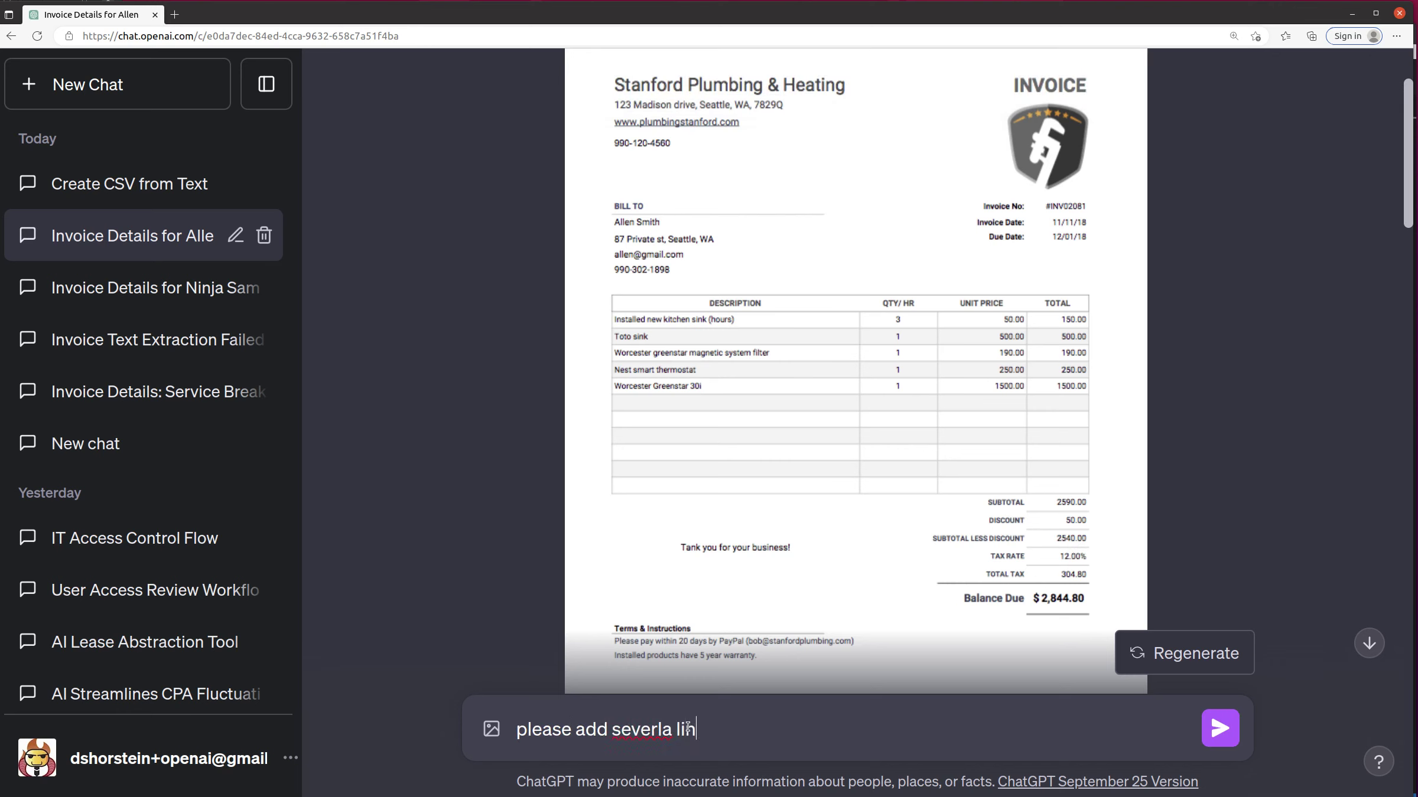
{"action": "type", "text": "es to the csv file "}
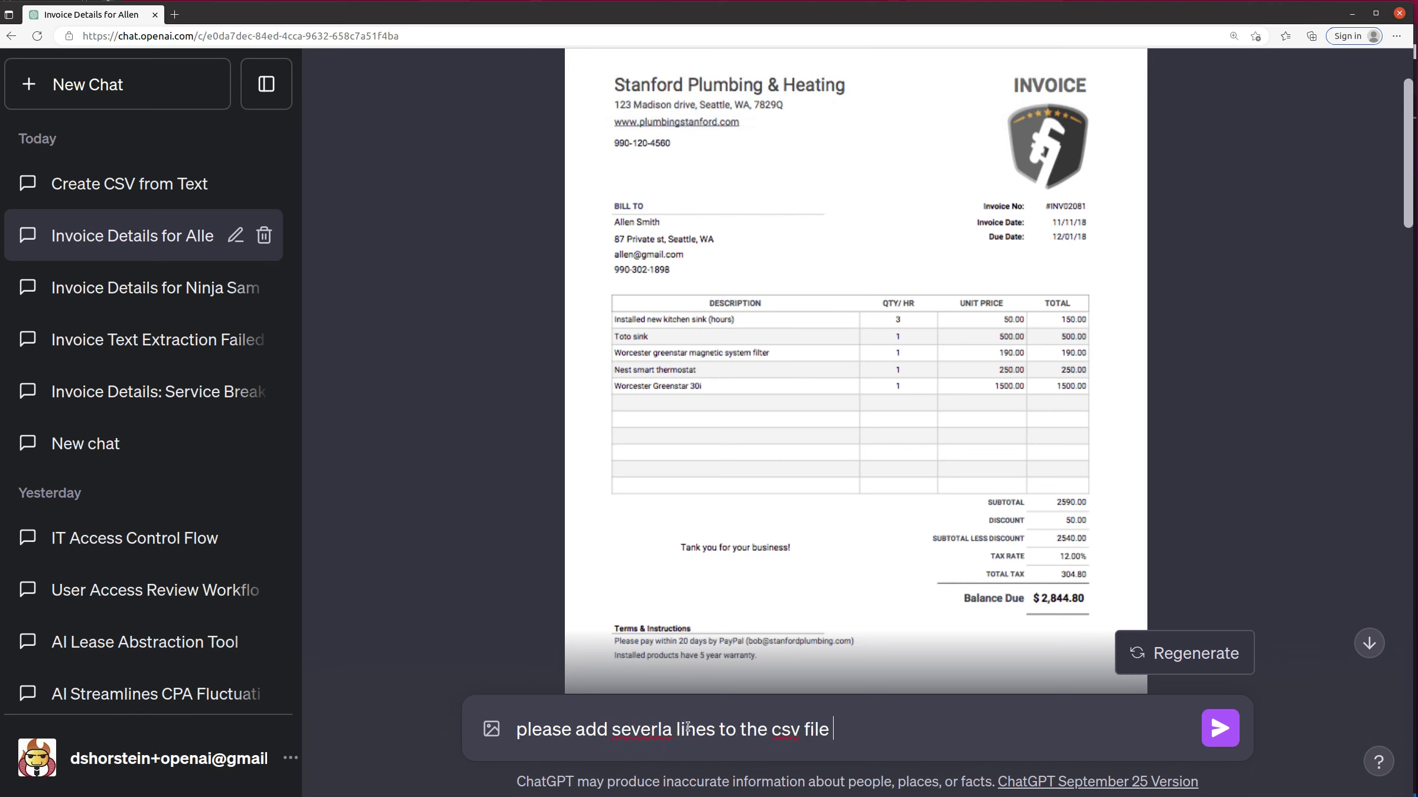
{"action": "type", "text": "to incorporate "}
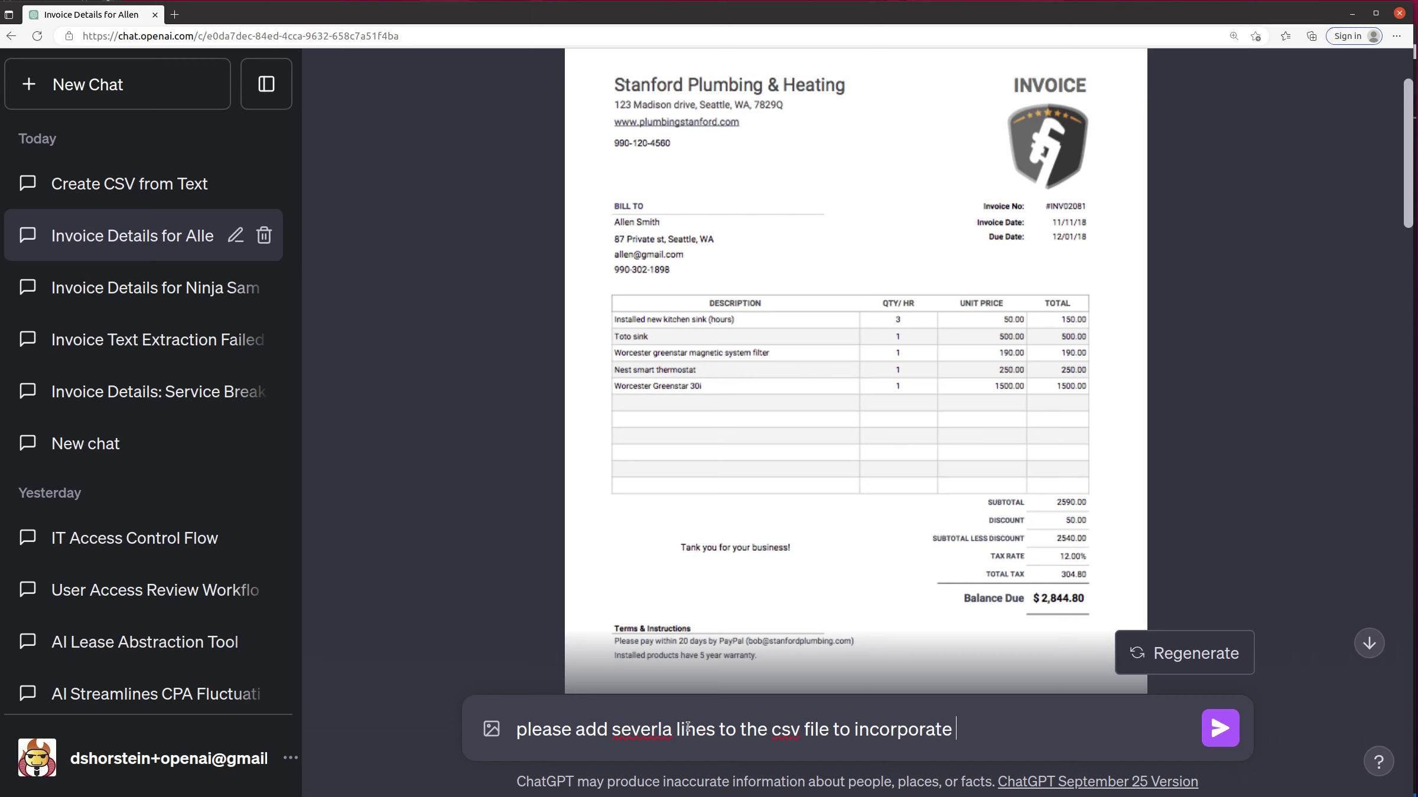
{"action": "type", "text": " discount"}
{"action": "type", "text": " andtotal t"}
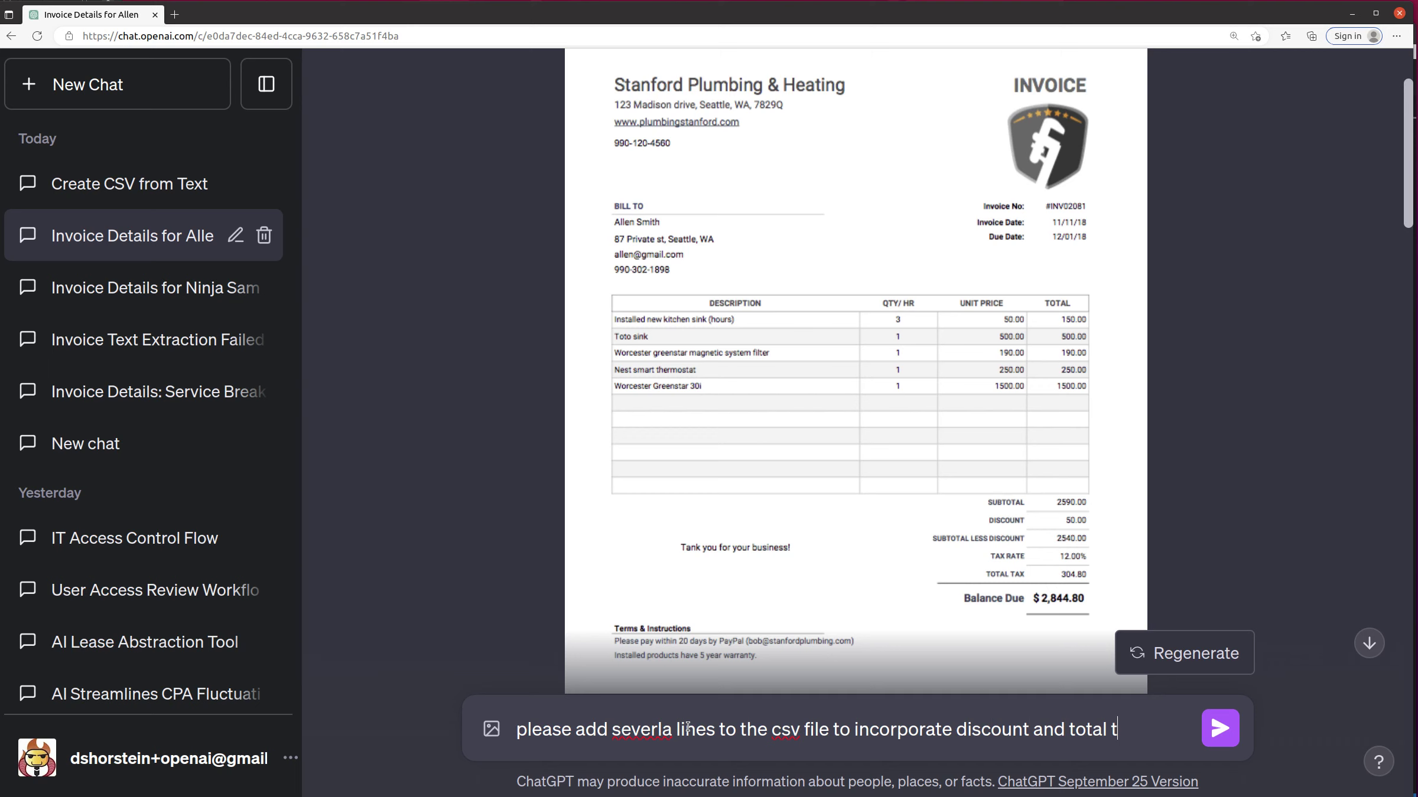
{"action": "type", "text": "ax, "}
{"action": "type", "text": "include those as "}
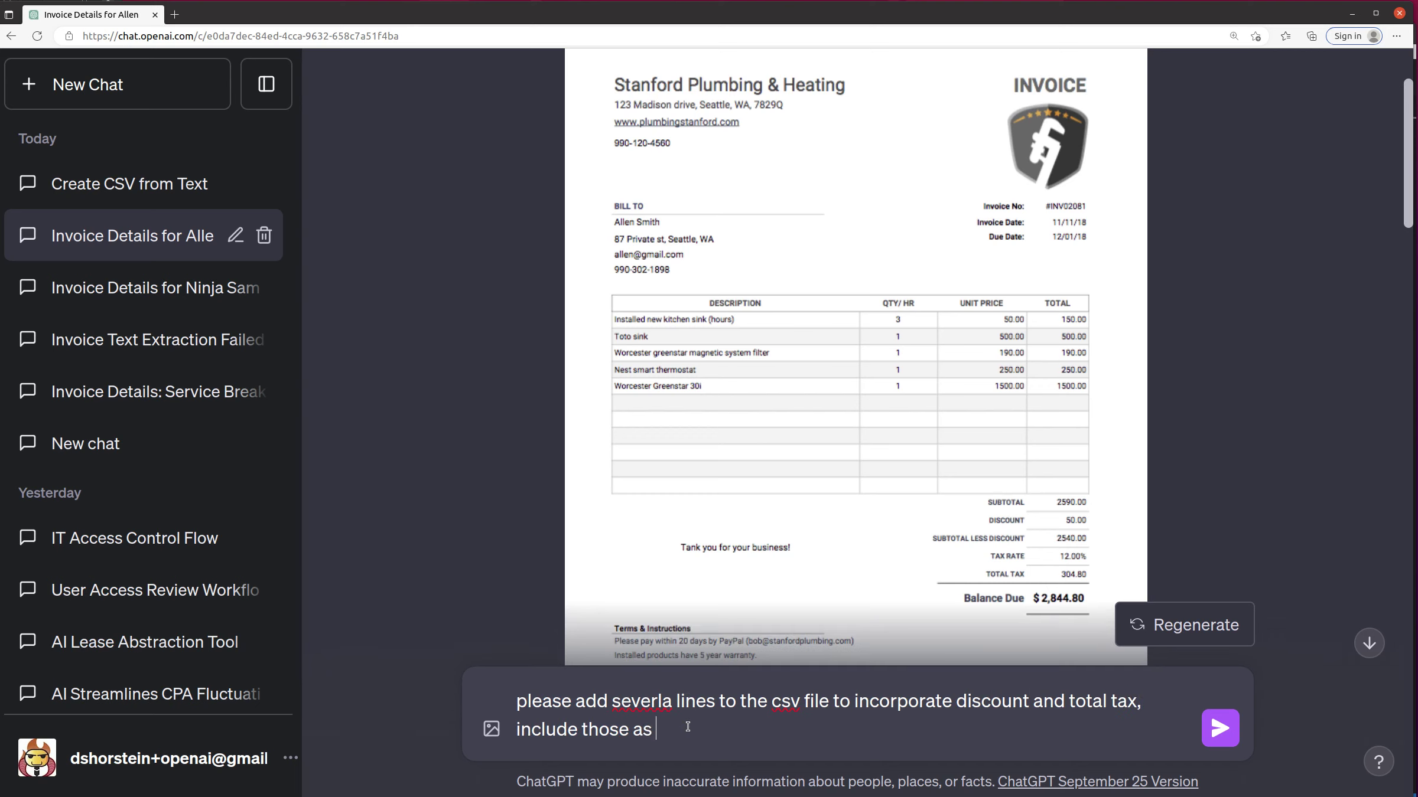
{"action": "type", "text": "lines where the "}
{"action": "type", "text": "amounts re"}
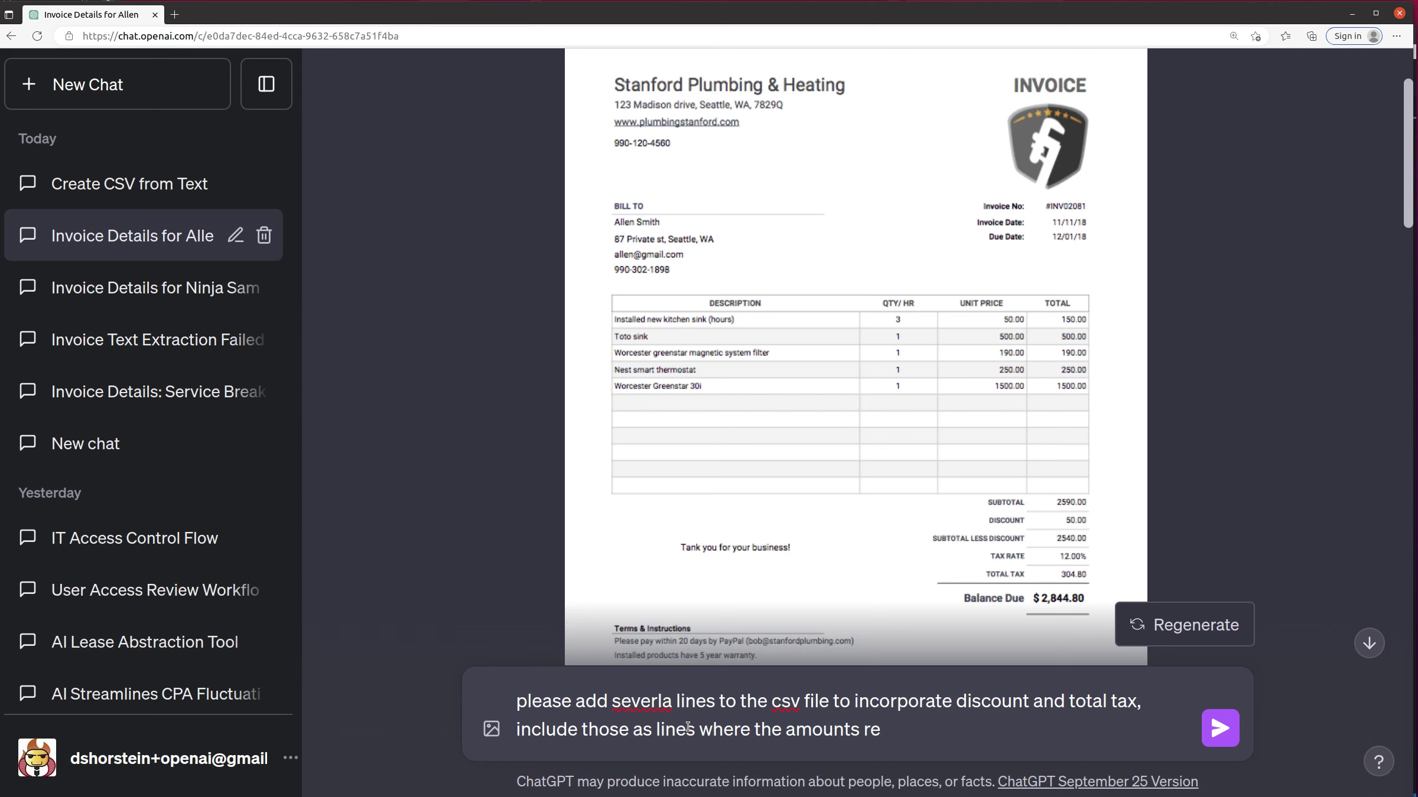
Step: Request discount and total tax rows in the invoice CSV so it matches the balance due
{"action": "key", "text": "BackSpace"}
{"action": "key", "text": "BackSpace"}
{"action": "type", "text": "ar"}
{"action": "type", "text": "ould be"}
{"action": "type", "text": " added to the amount"}
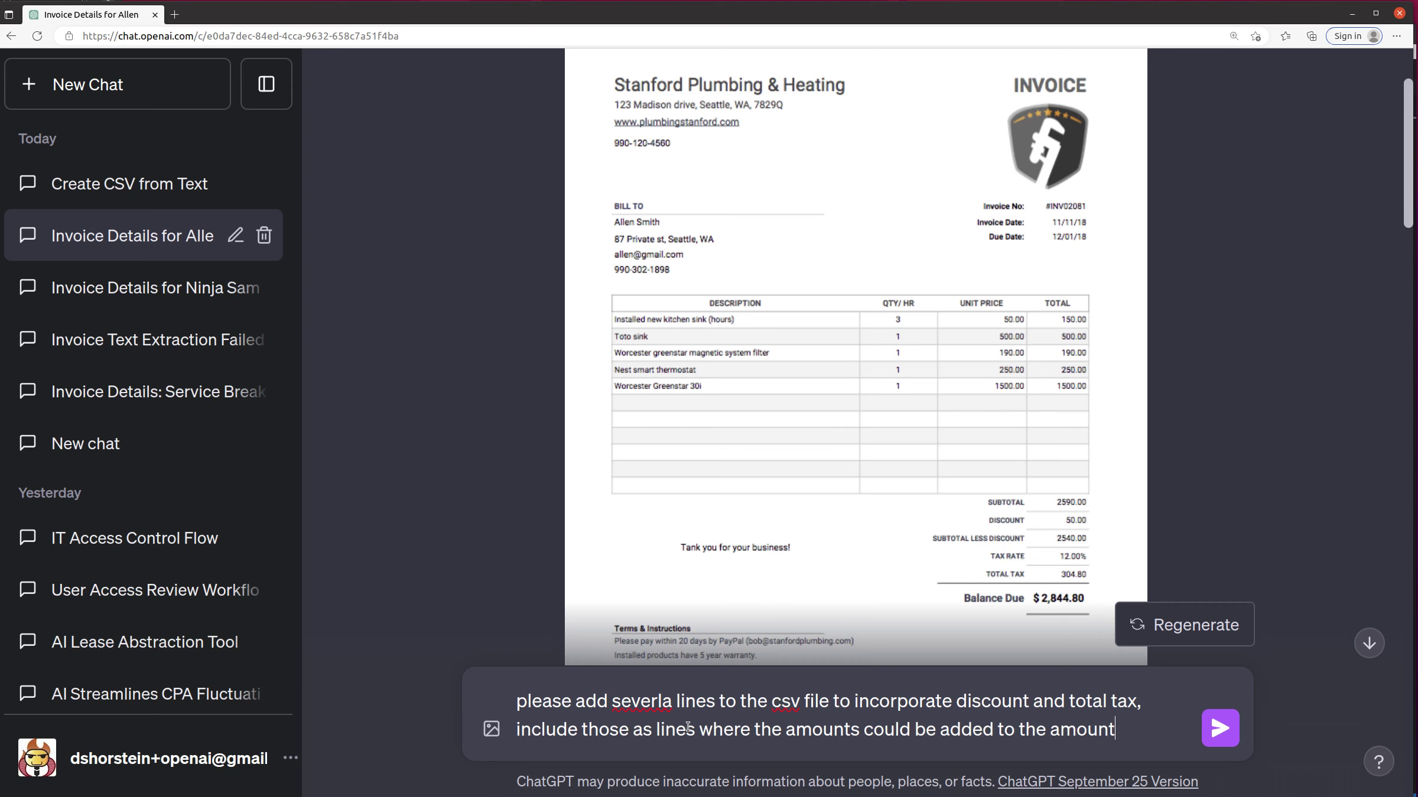
{"action": "type", "text": "s from totals of"}
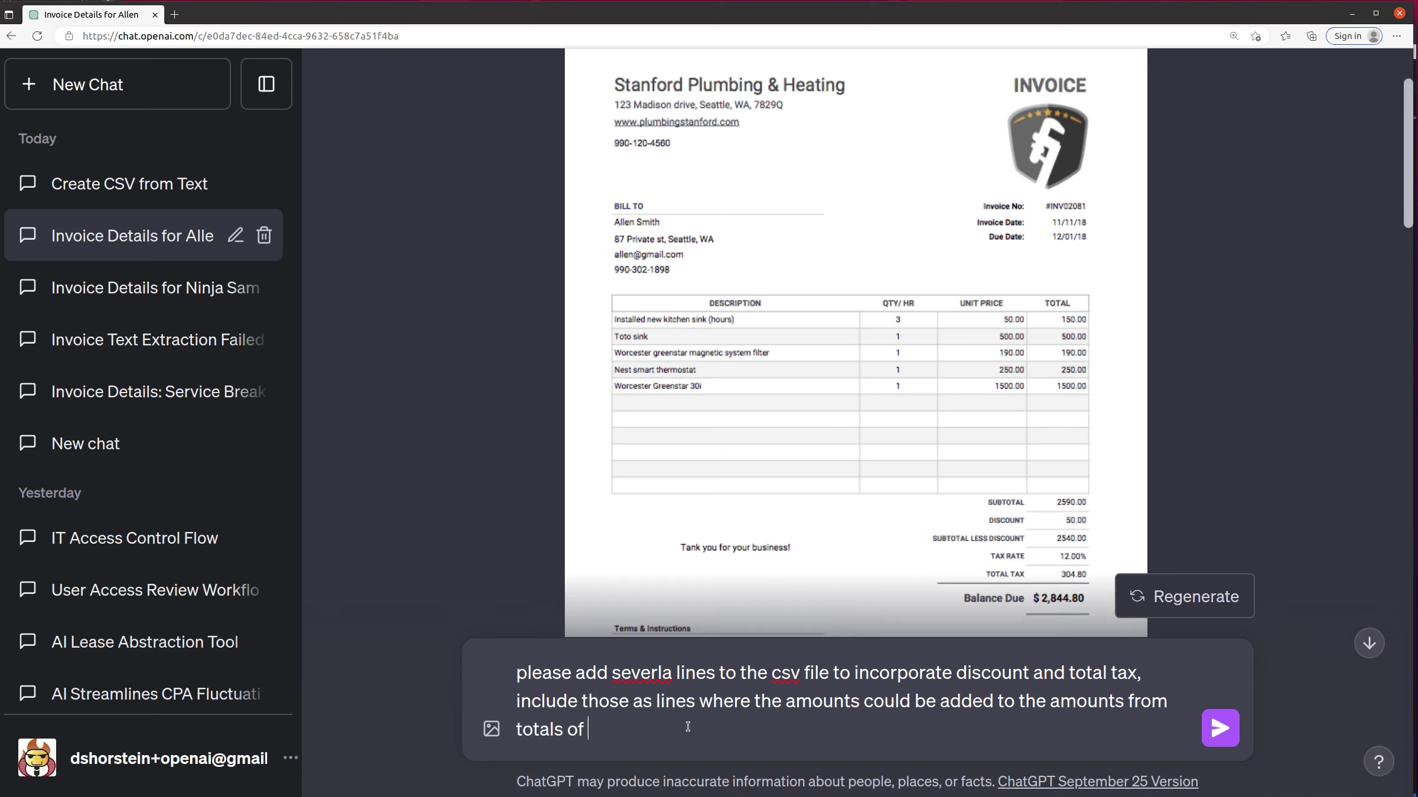
{"action": "type", "text": " the other lines to"}
{"action": "type", "text": " get to the "}
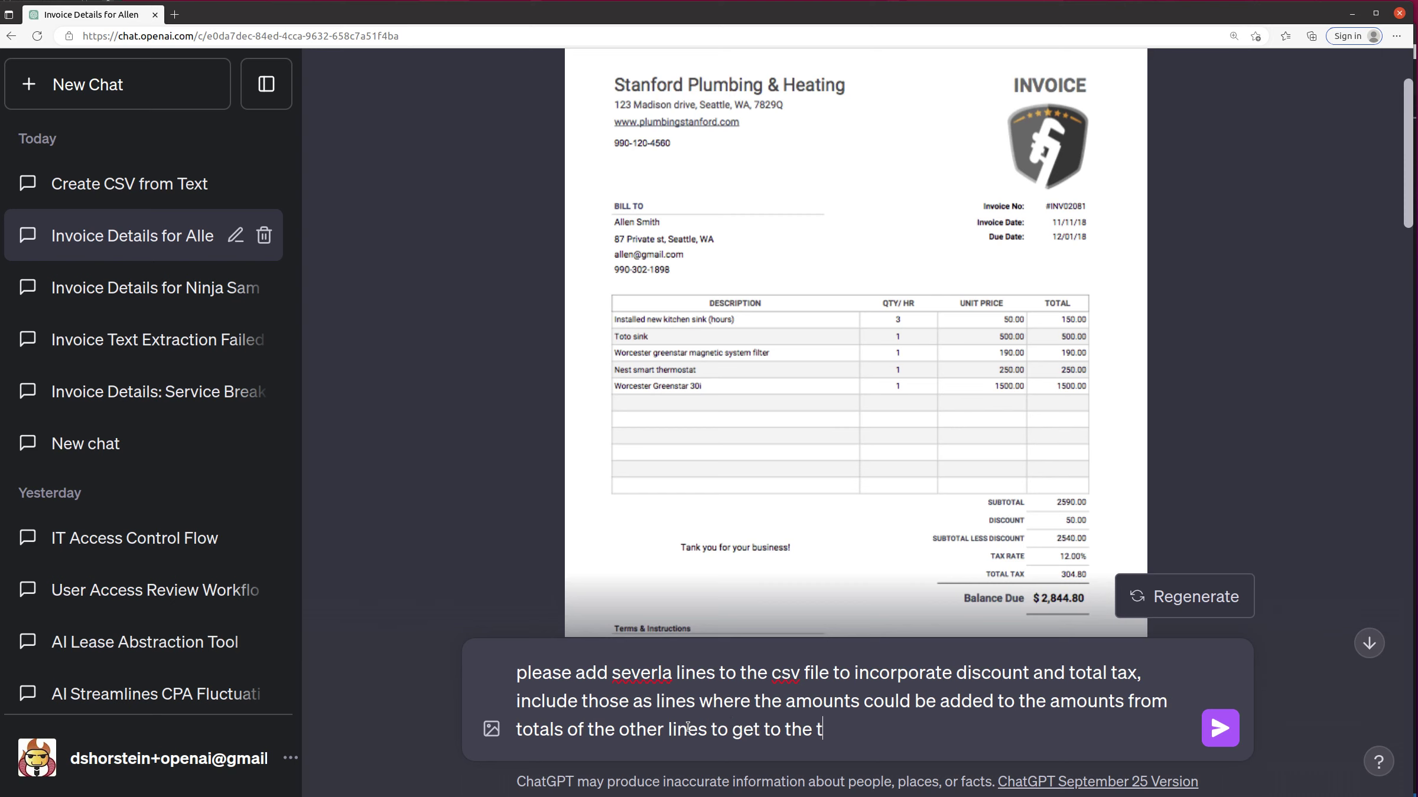
{"action": "type", "text": "total balancd"}
{"action": "type", "text": "due"}
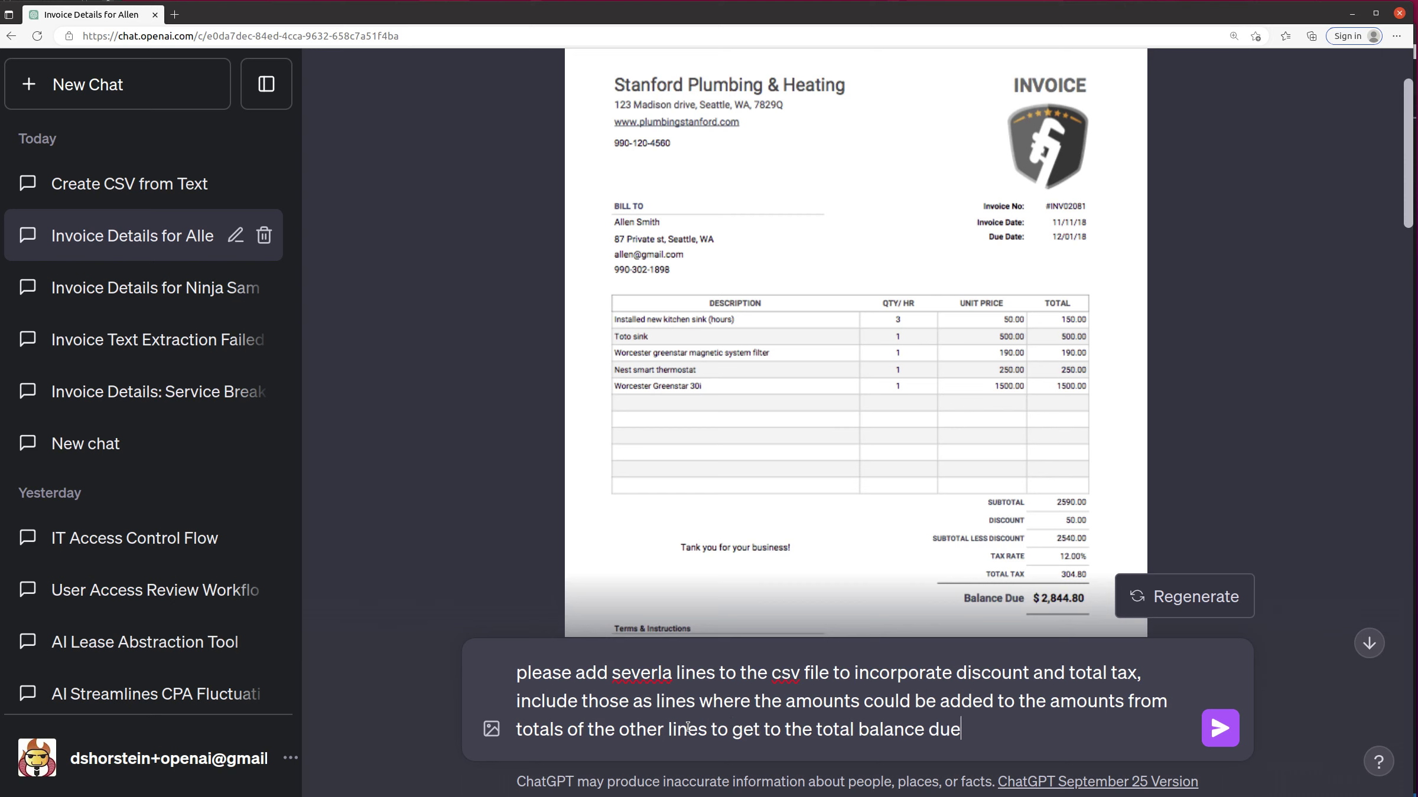
{"action": "type", "text": "questions?"}
{"action": "key", "text": "Return"}
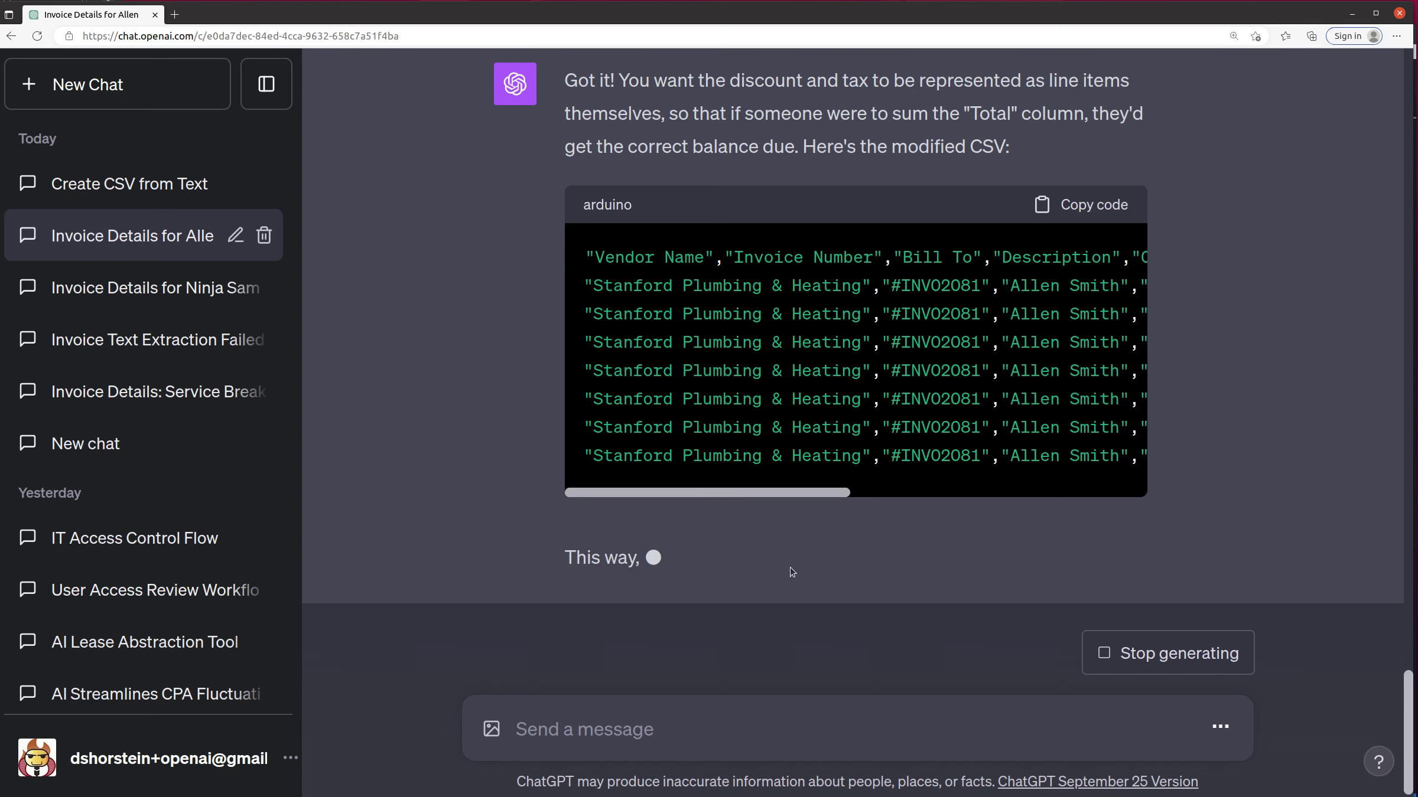
{"action": "left_click_drag", "start_coordinate": [711, 518], "coordinate": [1071, 487]}
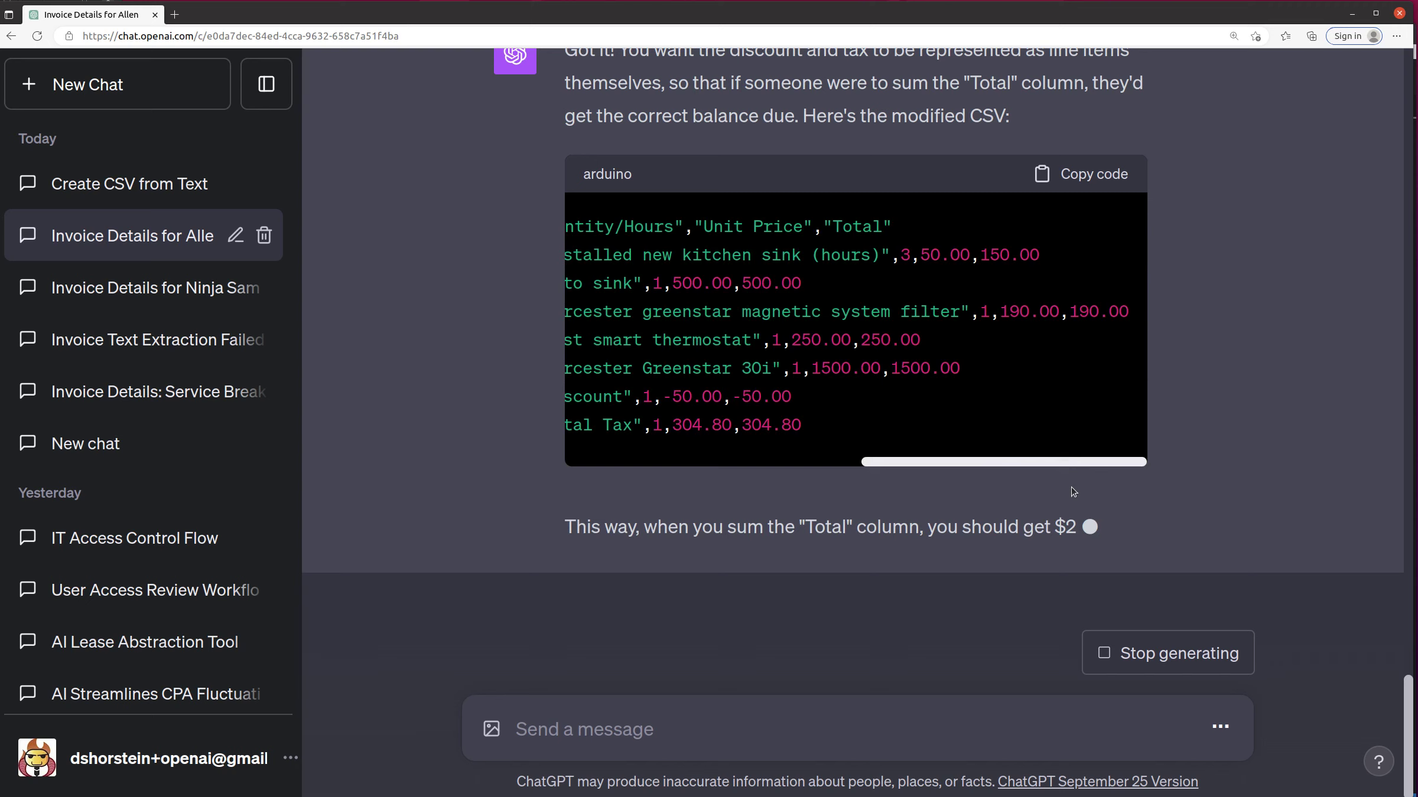
Step: Copy the revised CSV with Discount and Total Tax rows totaling $2,844.80
{"action": "left_click", "coordinate": [1080, 147]}
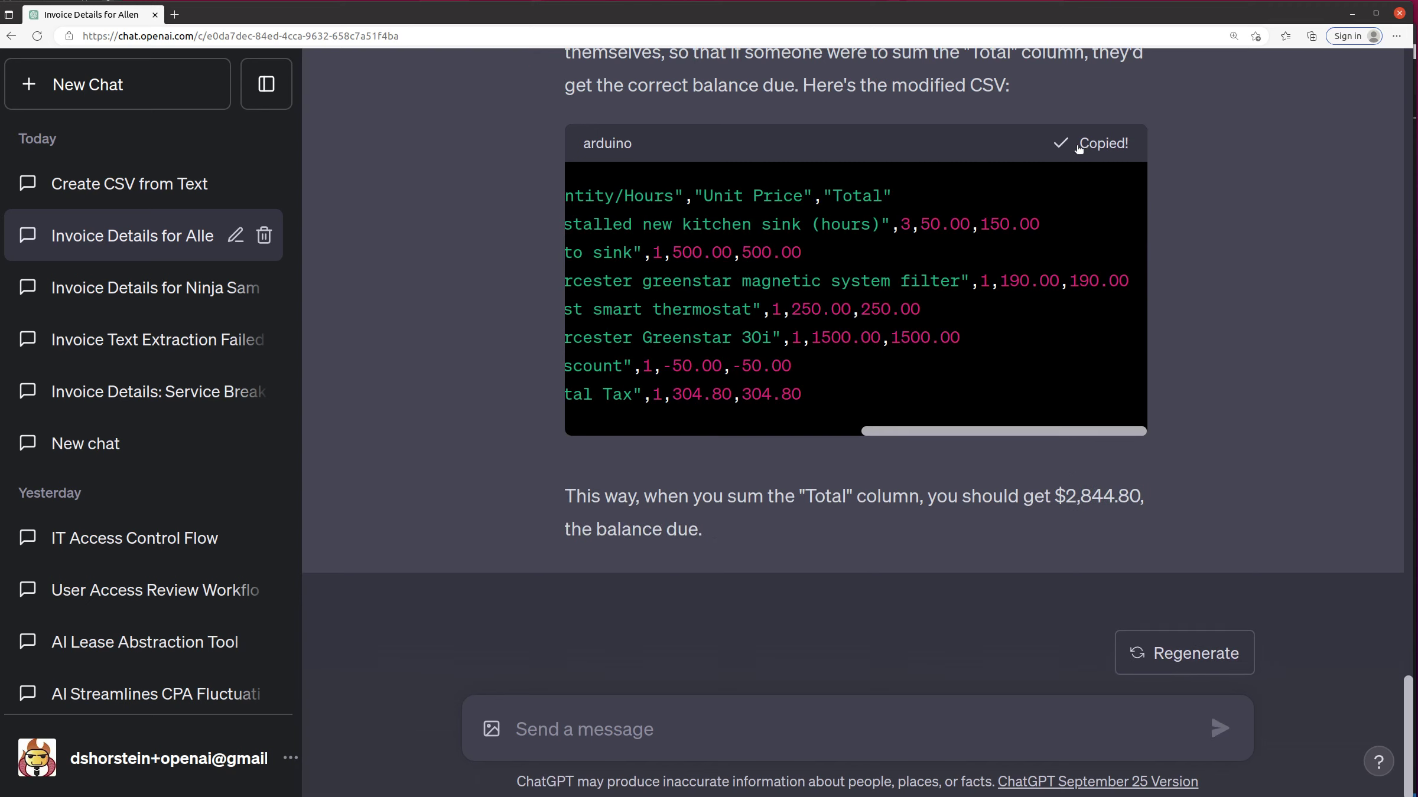
Step: Start a fresh GPT-4 chat in Advanced Data Analysis mode
{"action": "left_click", "coordinate": [94, 183]}
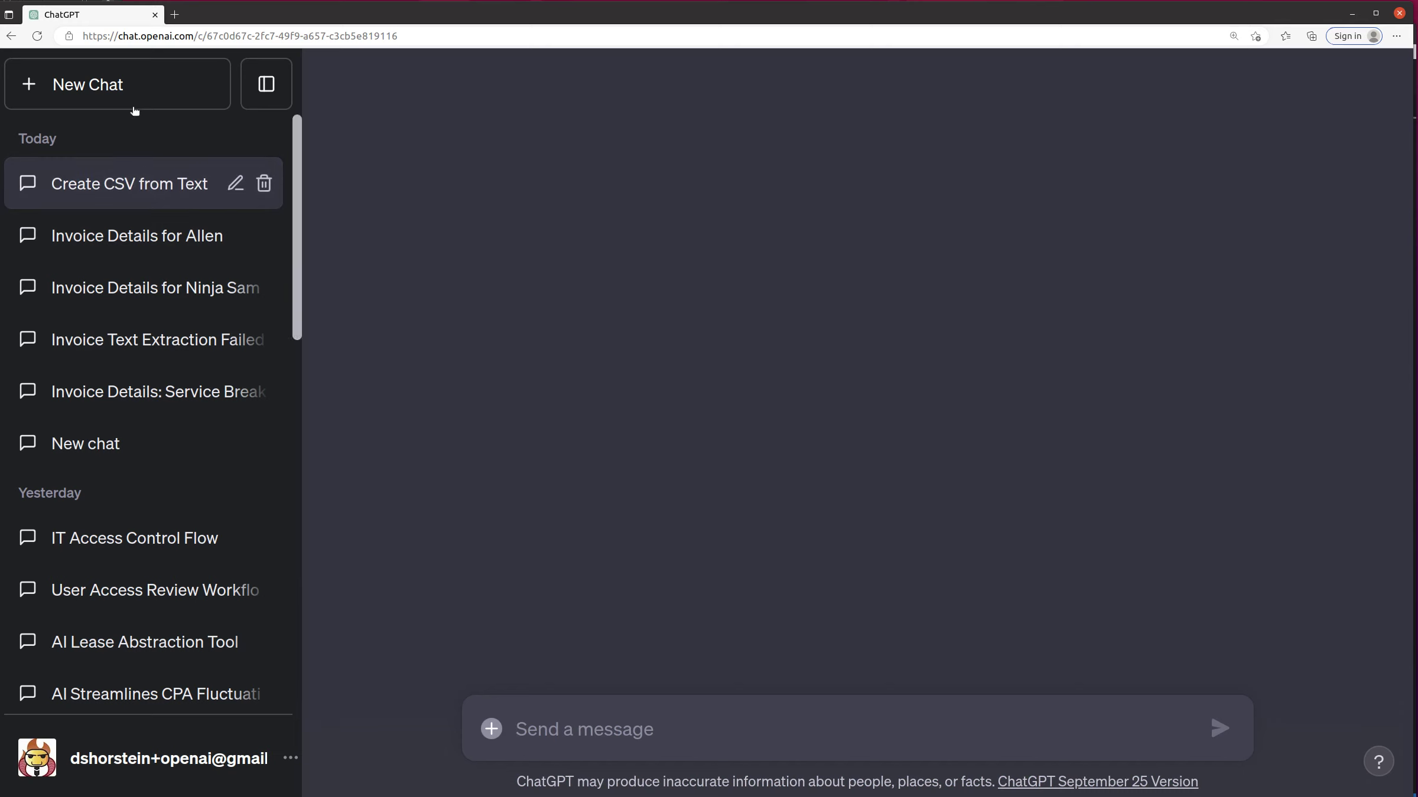
{"action": "left_click", "coordinate": [87, 85]}
{"action": "left_click", "coordinate": [948, 107]}
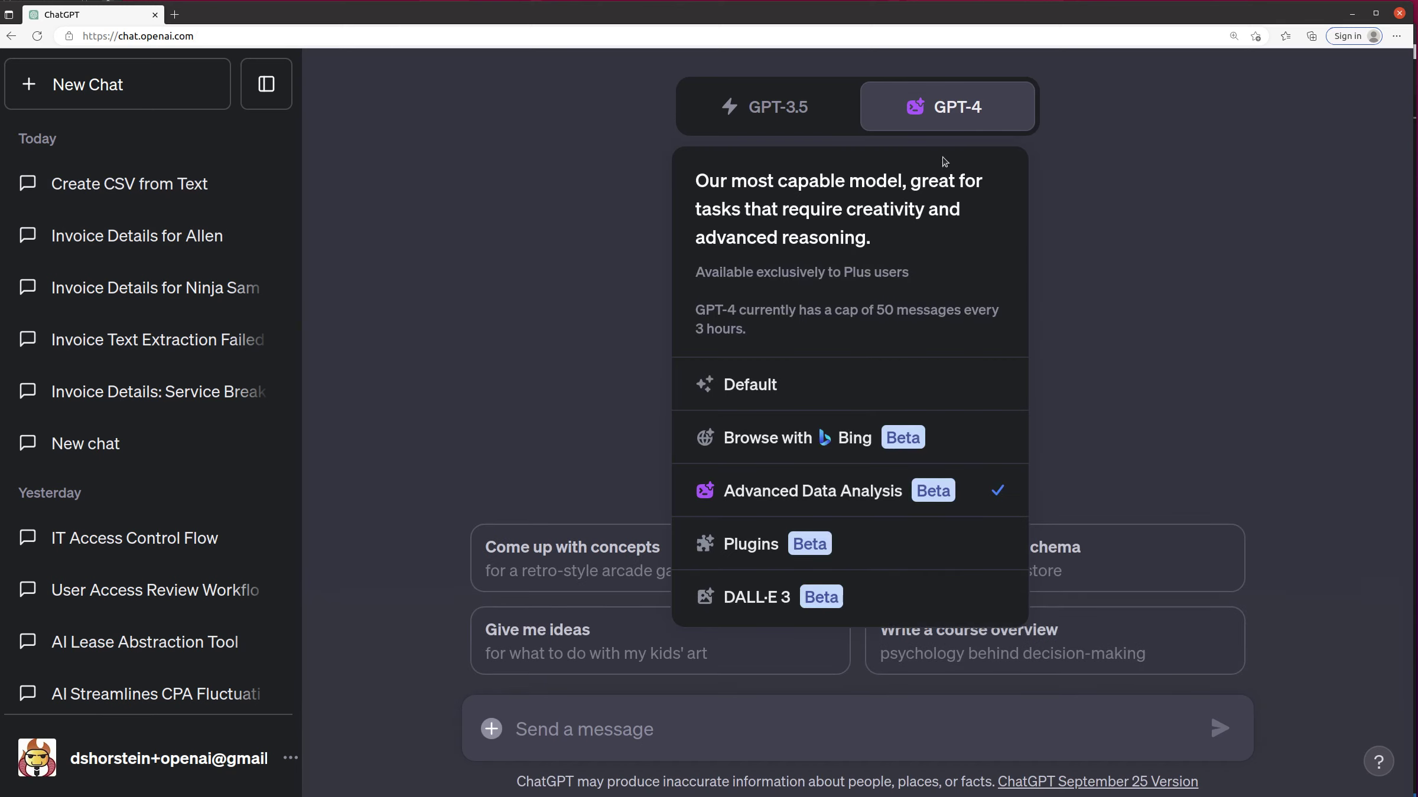
{"action": "left_click", "coordinate": [870, 490]}
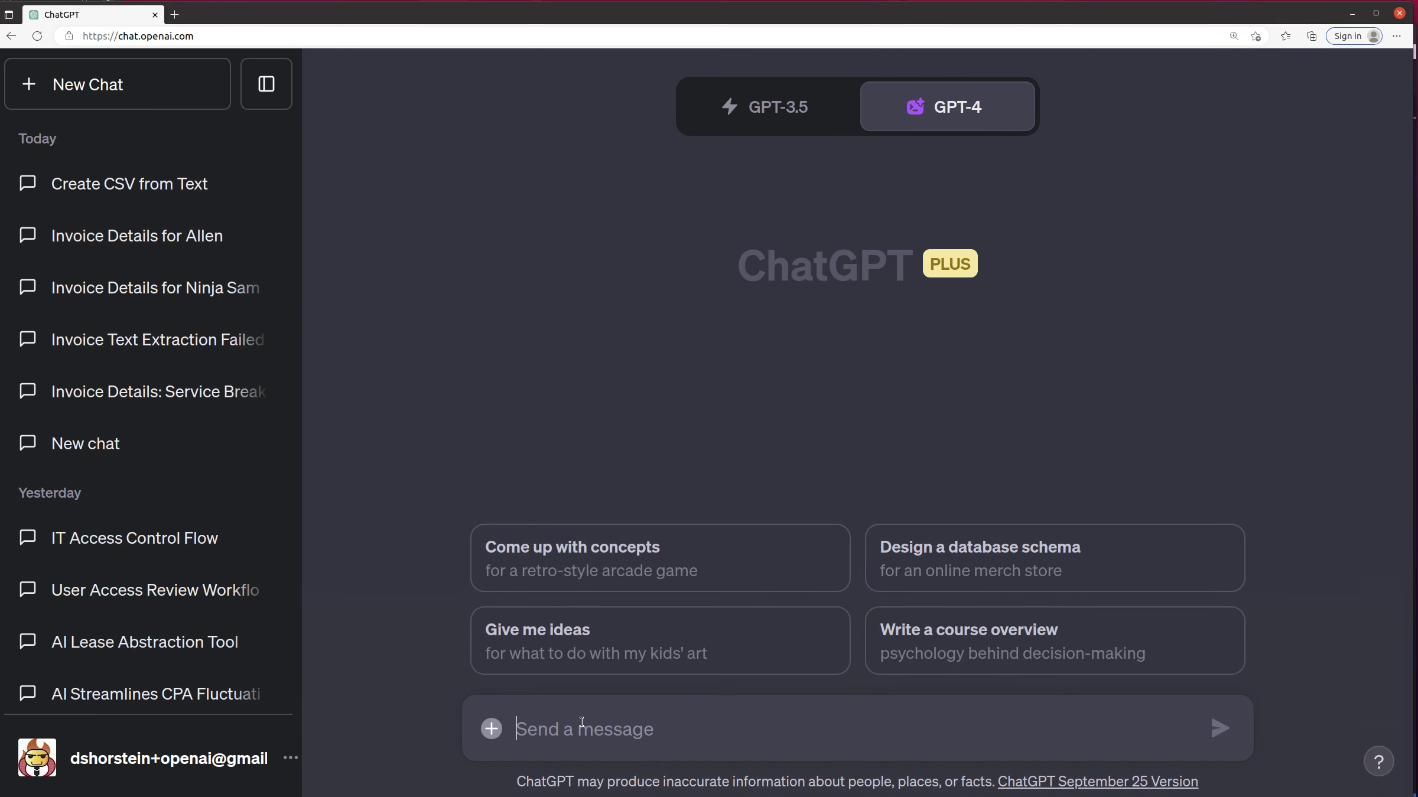
{"action": "type", "text": "please pull this int"}
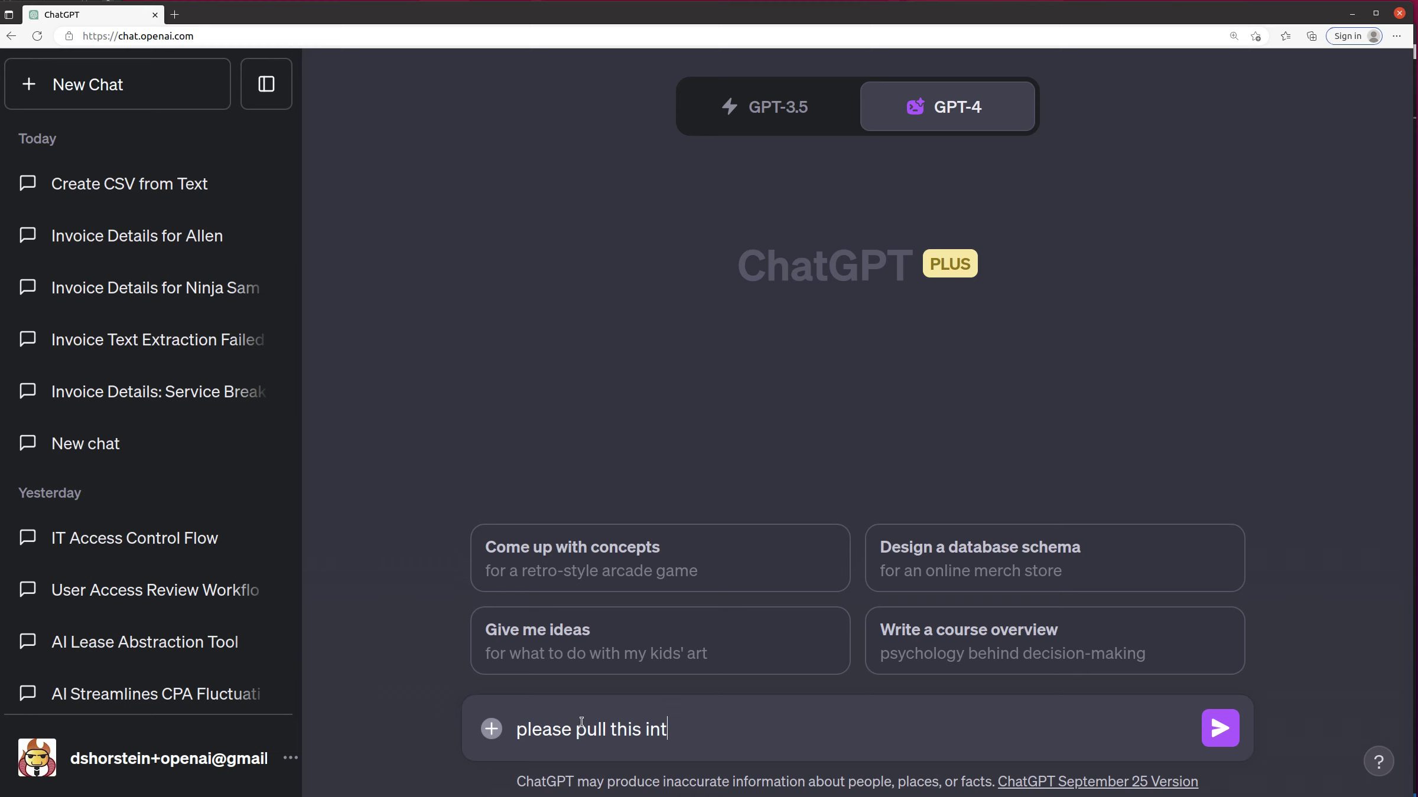
{"action": "type", "text": "o pandas, "}
{"action": "type", "text": "recla"}
Step: Write the pandas recalculation prompt asking for a total line and CSV output, and paste the invoice CSV
{"action": "key", "text": "BackSpace"}
{"action": "key", "text": "BackSpace"}
{"action": "type", "text": "alc"}
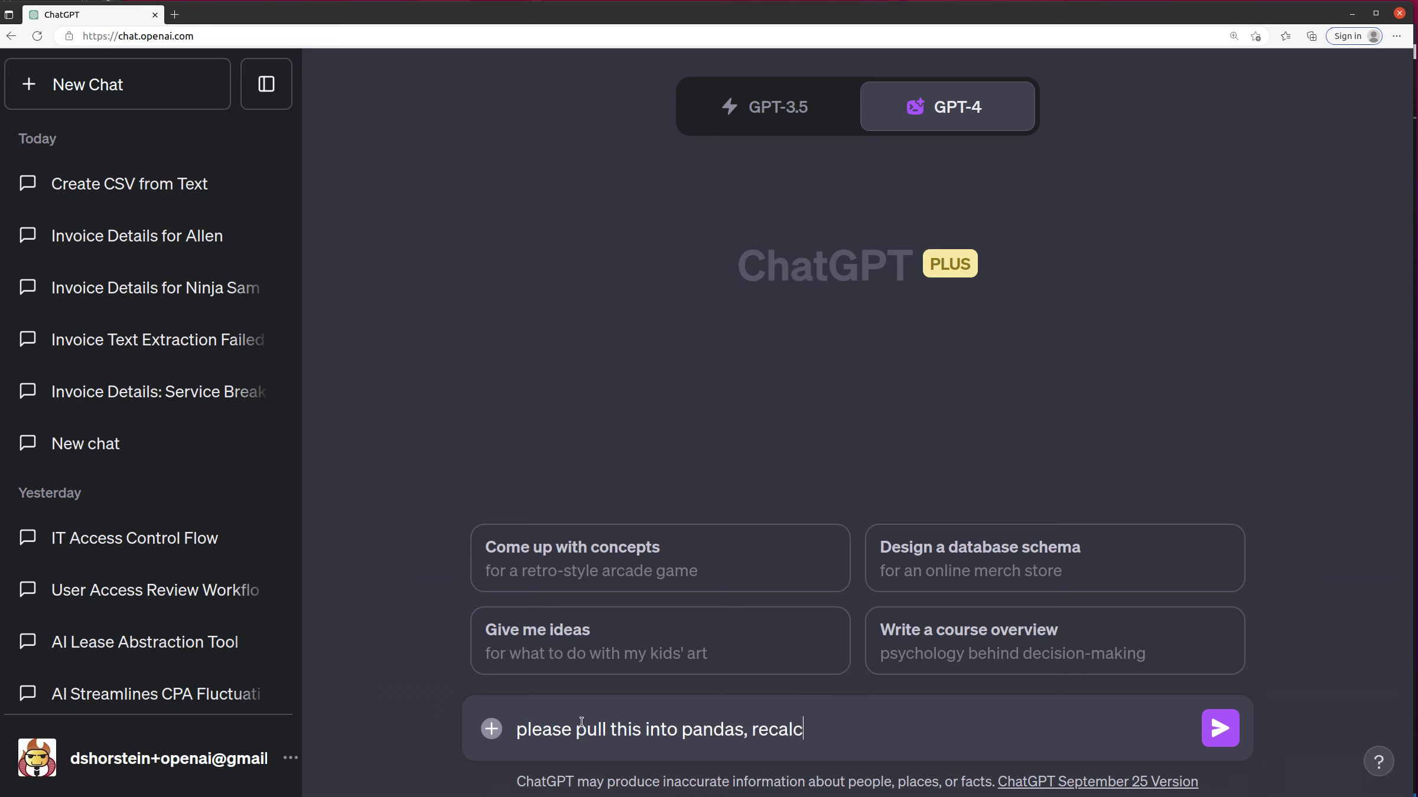
{"action": "type", "text": "ulate the total "}
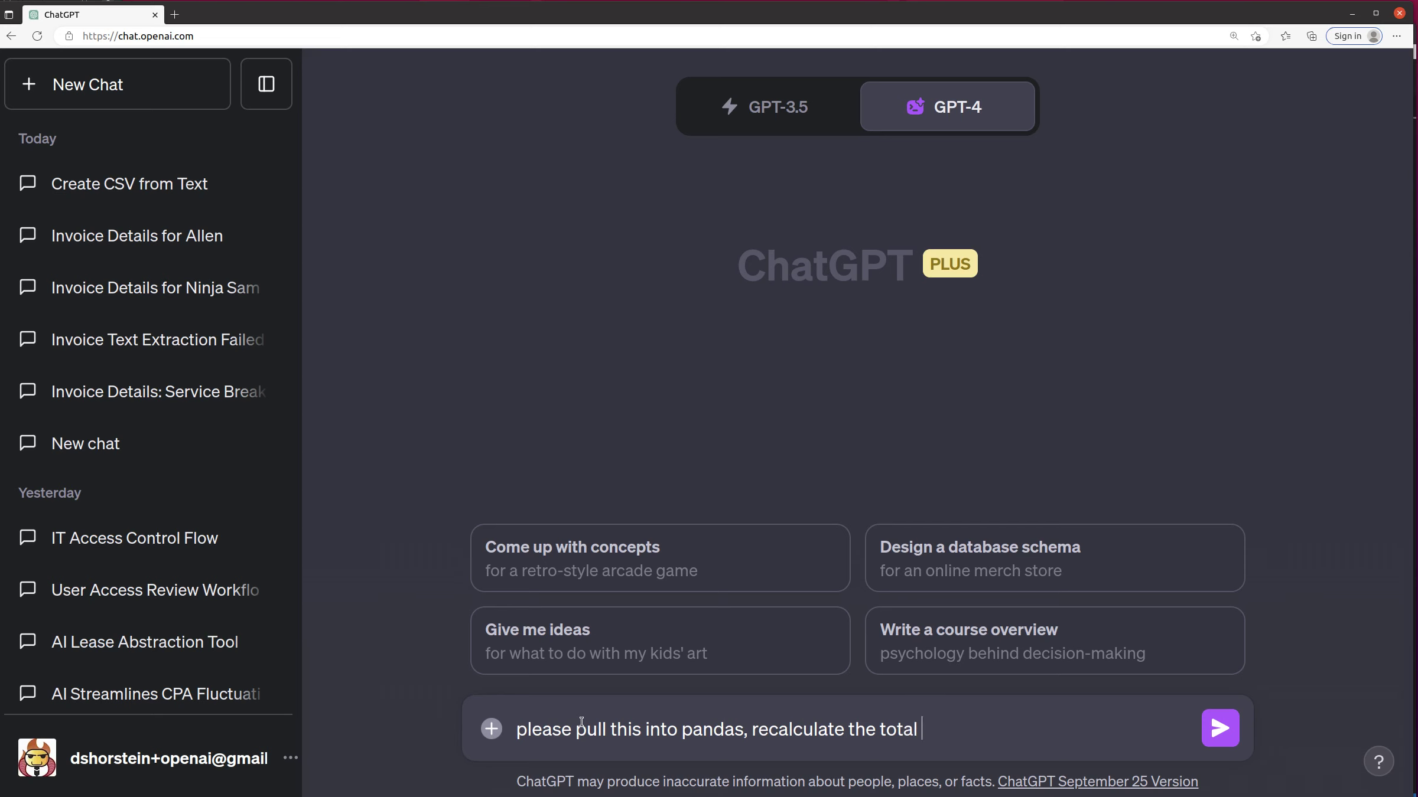
{"action": "type", "text": "column"}
{"action": "key", "text": "BackSpace"}
{"action": "type", "text": "based "}
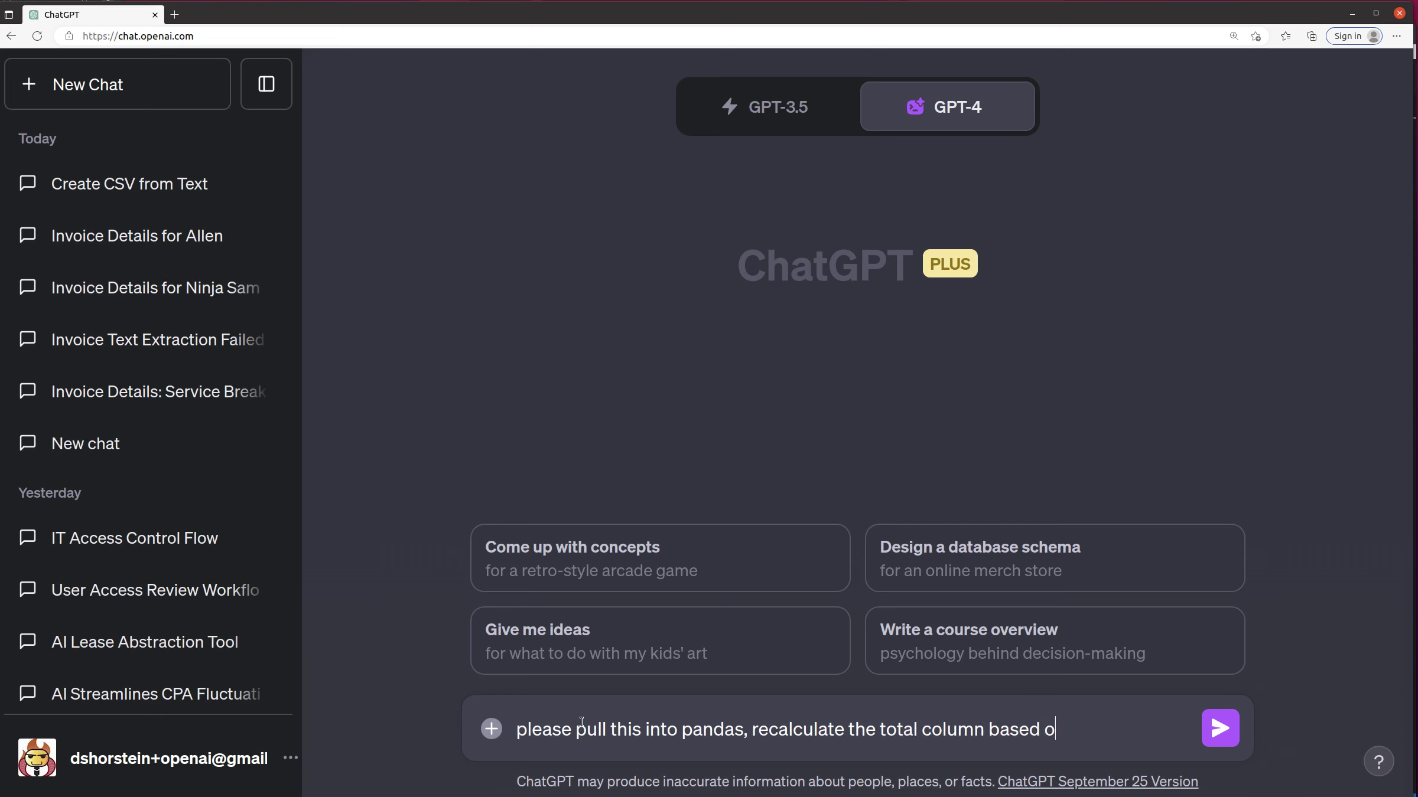
{"action": "type", "text": "on the unis"}
{"action": "key", "text": "BackSpace"}
{"action": "key", "text": "BackSpace"}
{"action": "type", "text": "ts and cost col"}
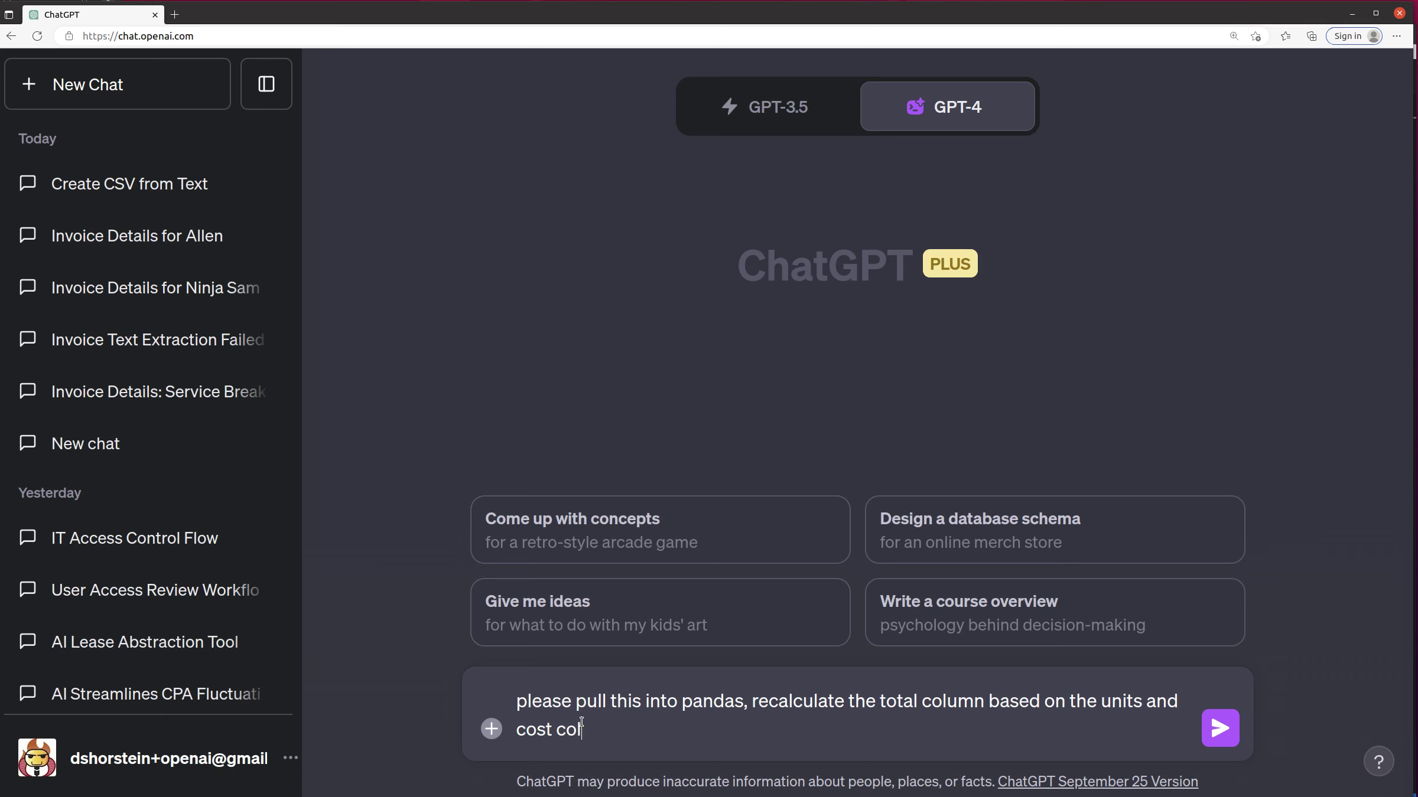
{"action": "type", "text": "umns, a"}
{"action": "type", "text": "nd perf"}
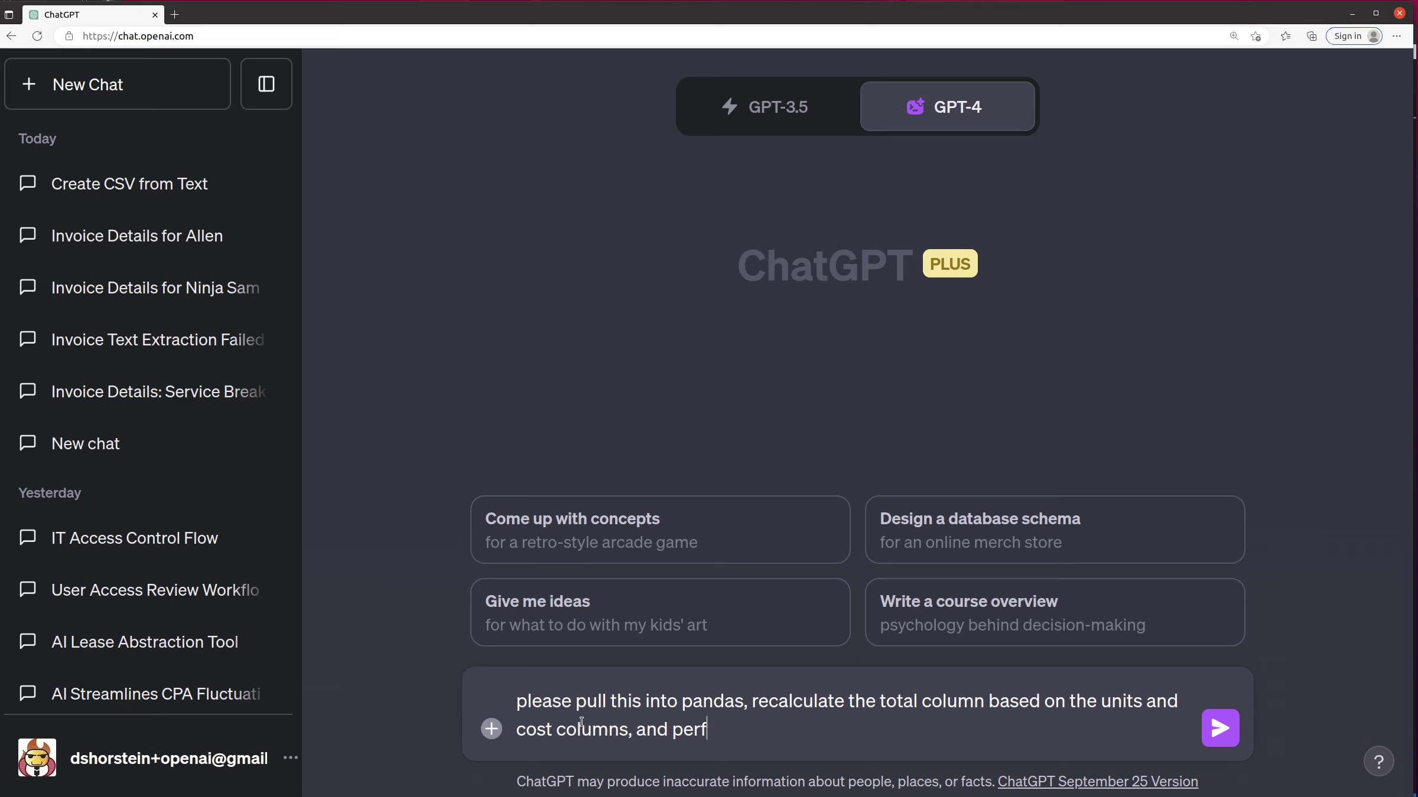
{"action": "type", "text": "orm a"}
{"action": "type", "text": " calc"}
{"action": "type", "text": " of a total line"}
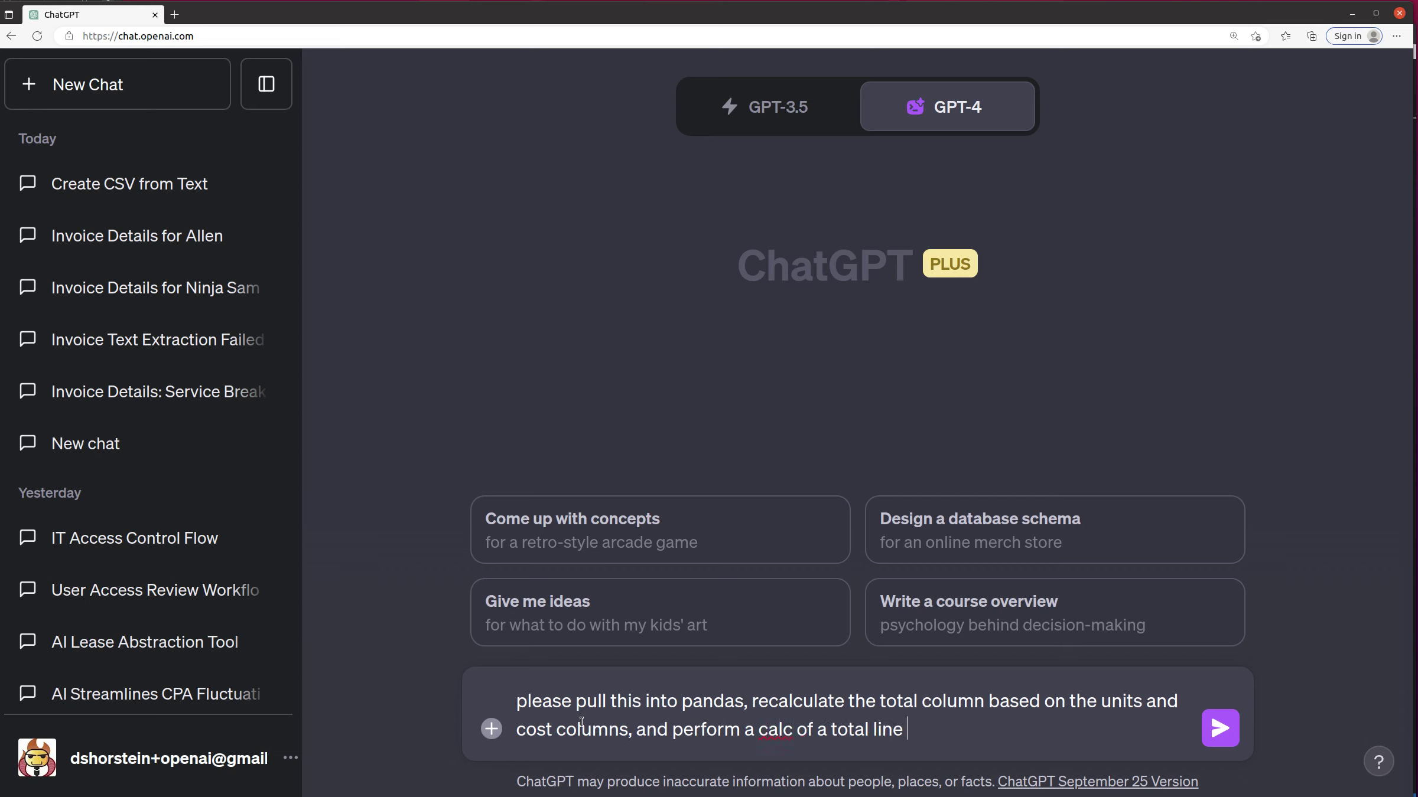
{"action": "type", "text": " that adds up the total"}
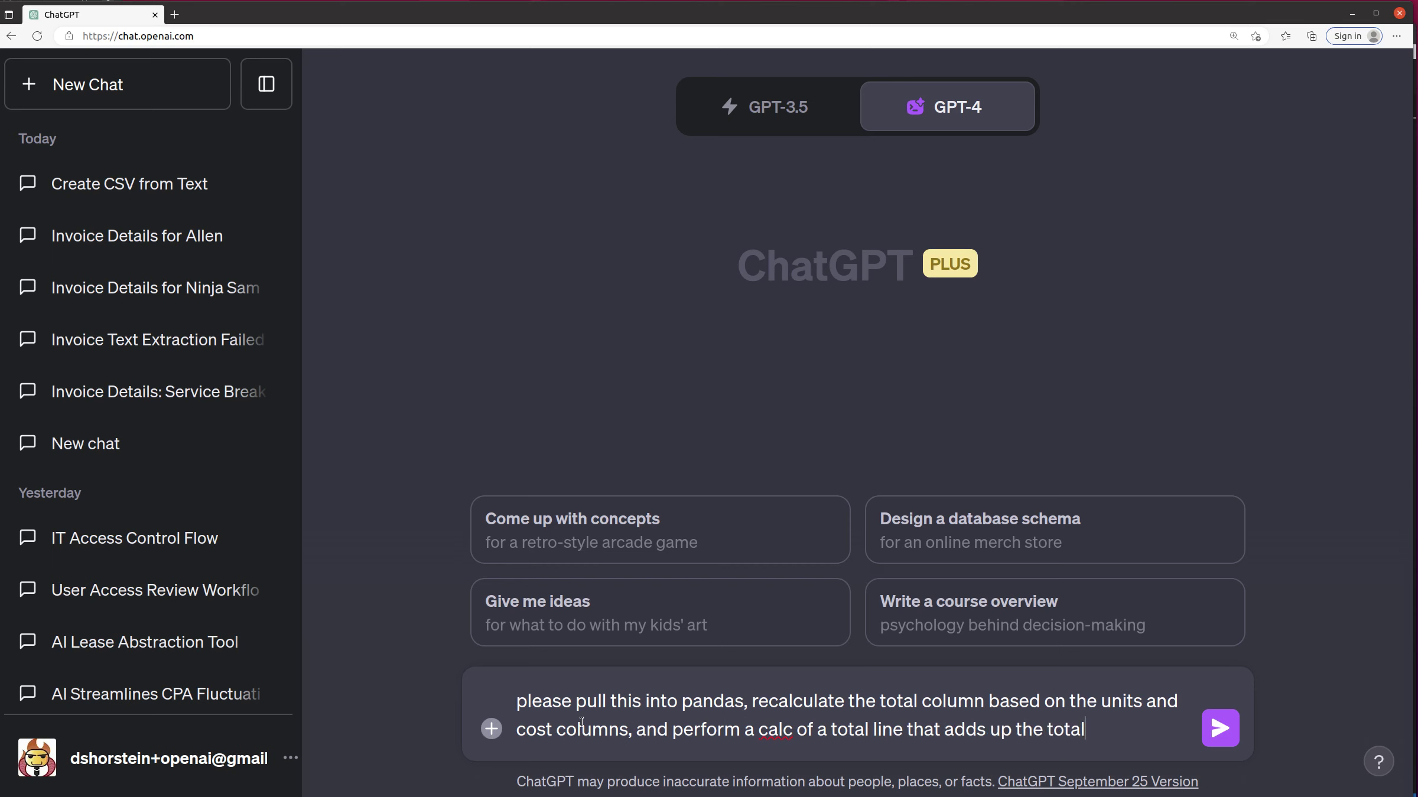
{"action": "type", "text": "s from the preivousl"}
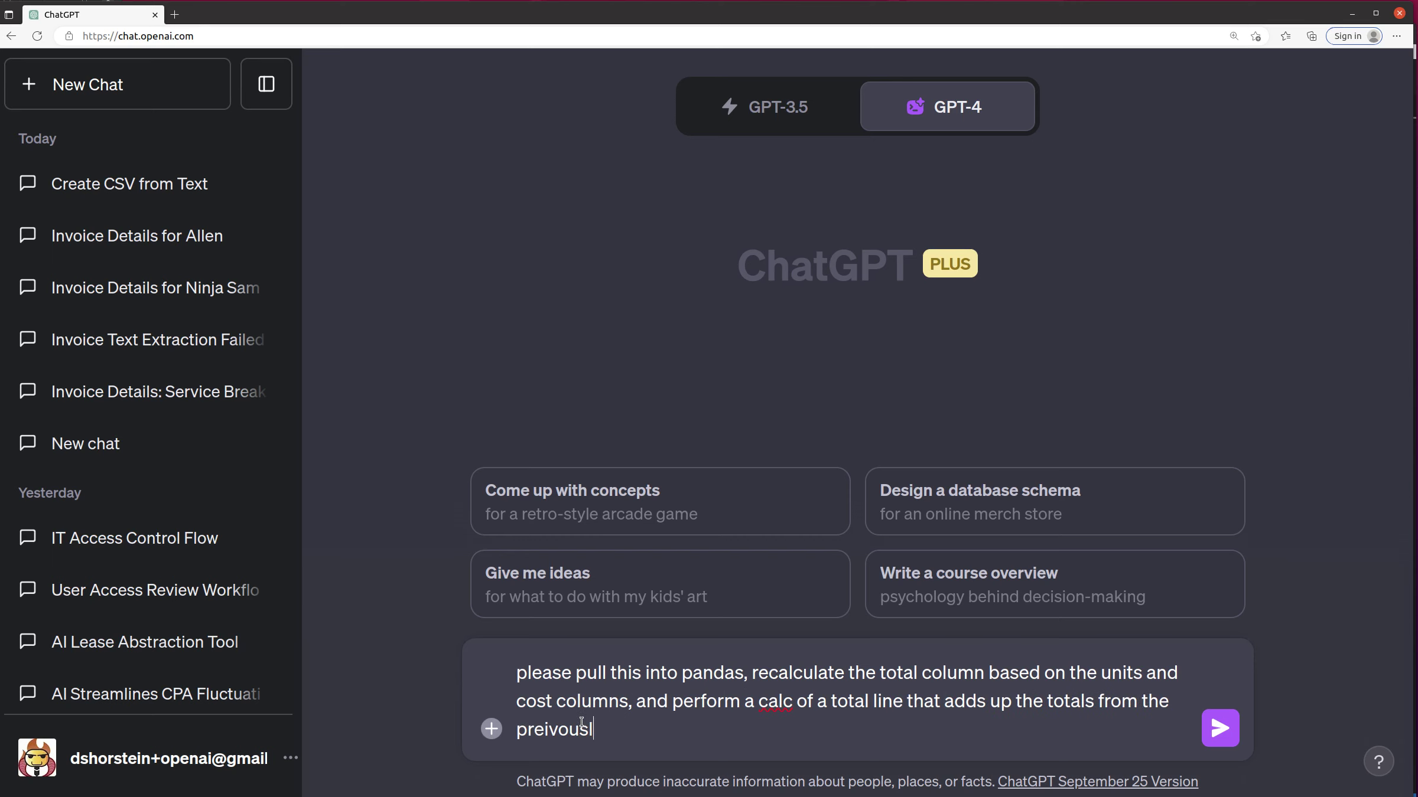
{"action": "type", "text": " lines. then"}
{"action": "type", "text": " output to csv."}
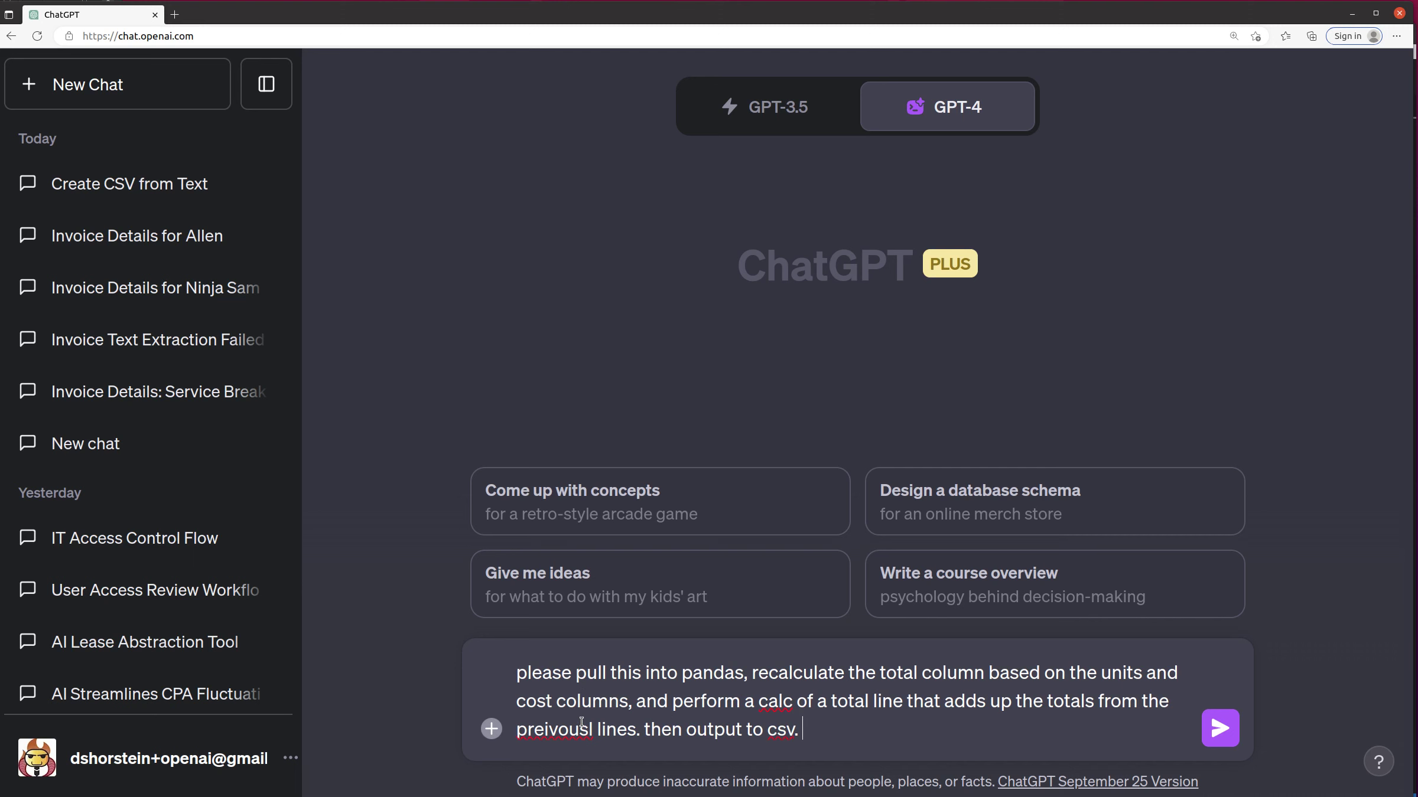
{"action": "key", "text": "ctrl+v"}
Step: Send the recalculation request and watch the code build the grand-total CSV download
{"action": "key", "text": "Return"}
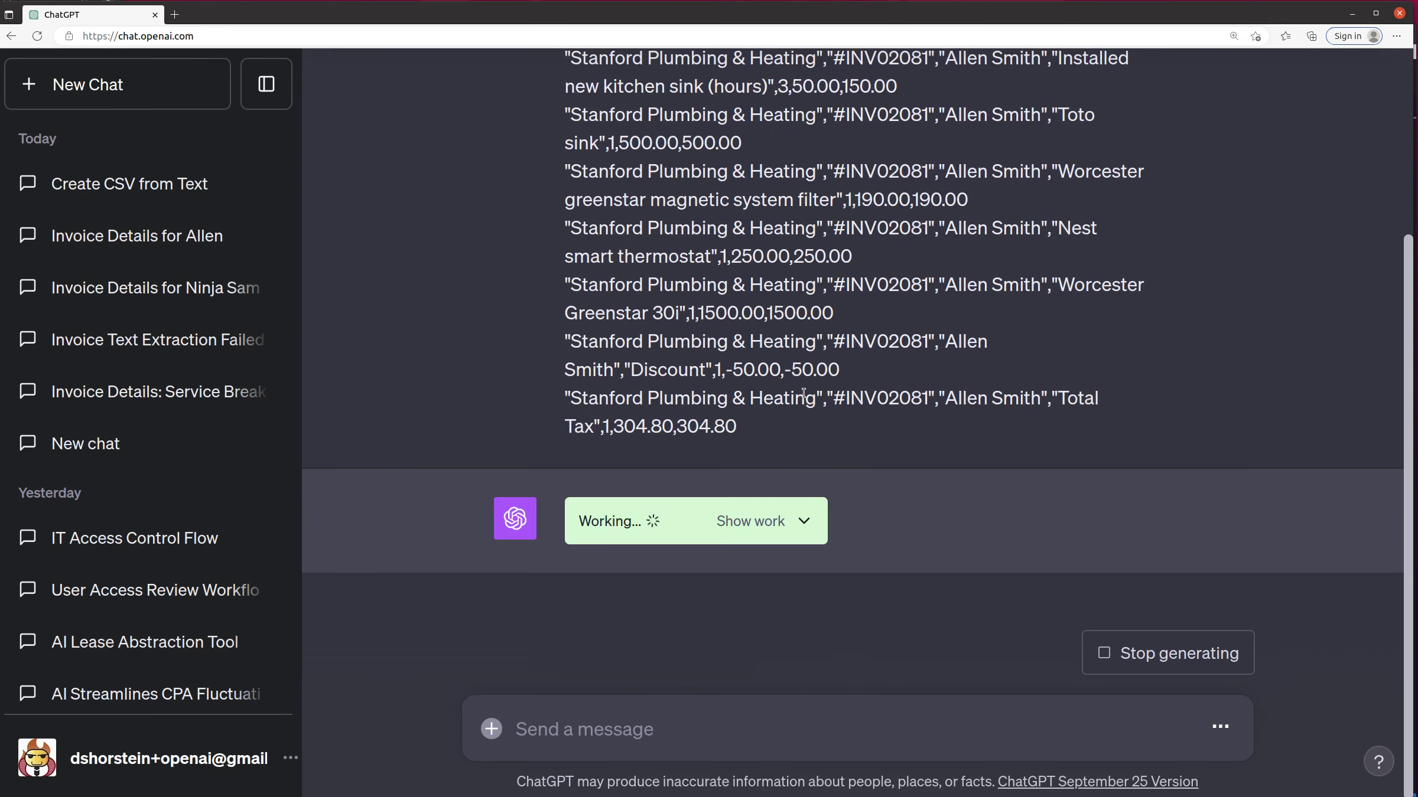
{"action": "scroll", "coordinate": [944, 419], "scroll_direction": "up", "scroll_amount": 5}
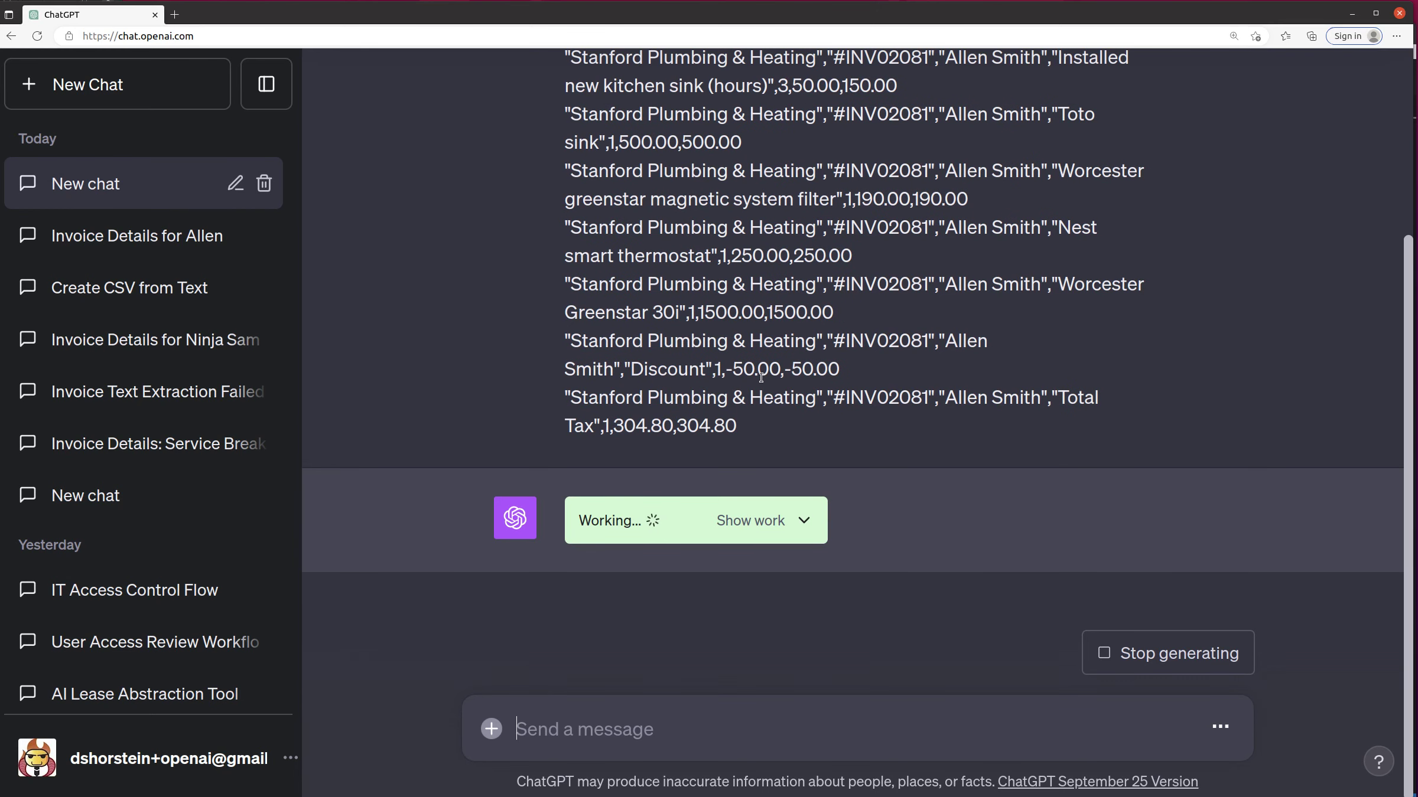
{"action": "left_click", "coordinate": [805, 521]}
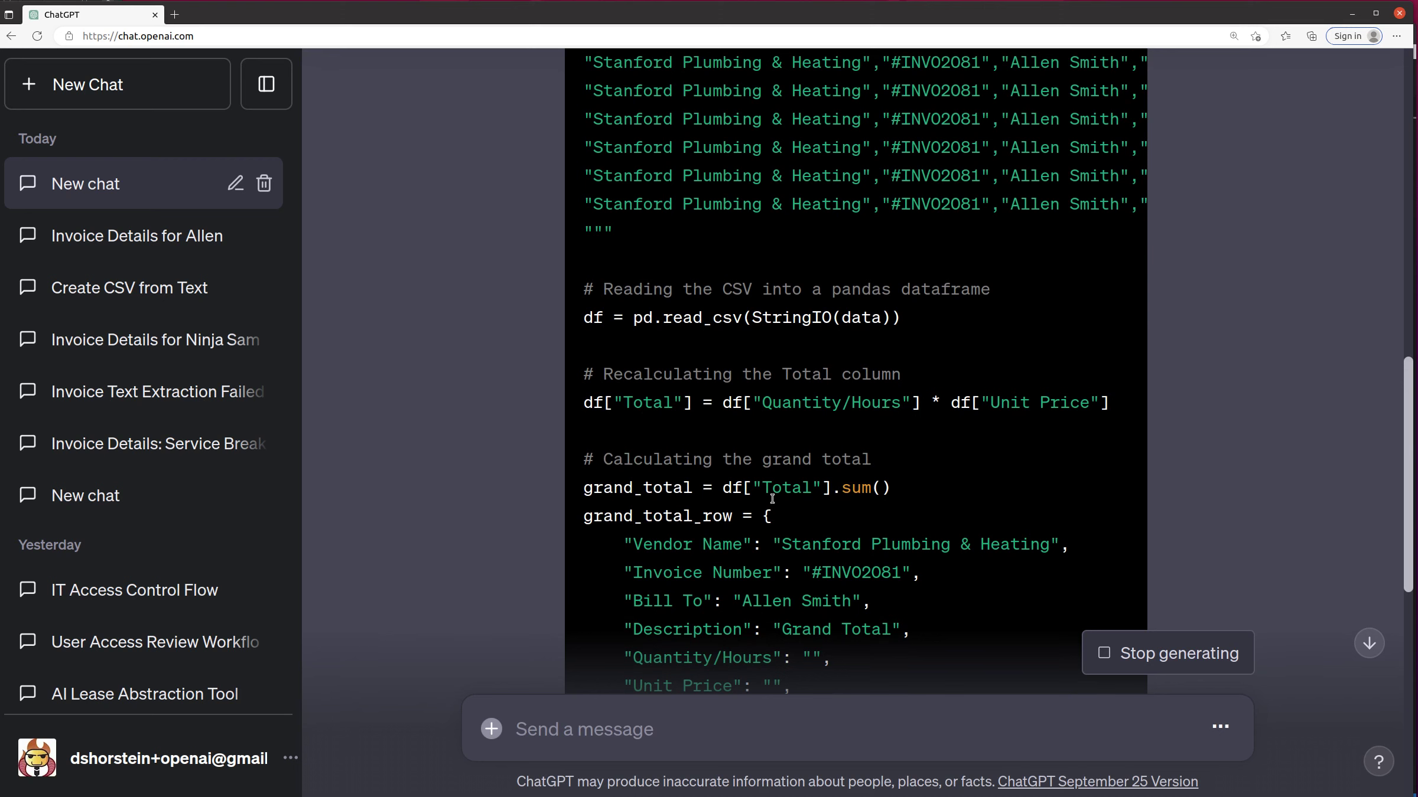
{"action": "scroll", "coordinate": [887, 487], "scroll_direction": "up", "scroll_amount": 5}
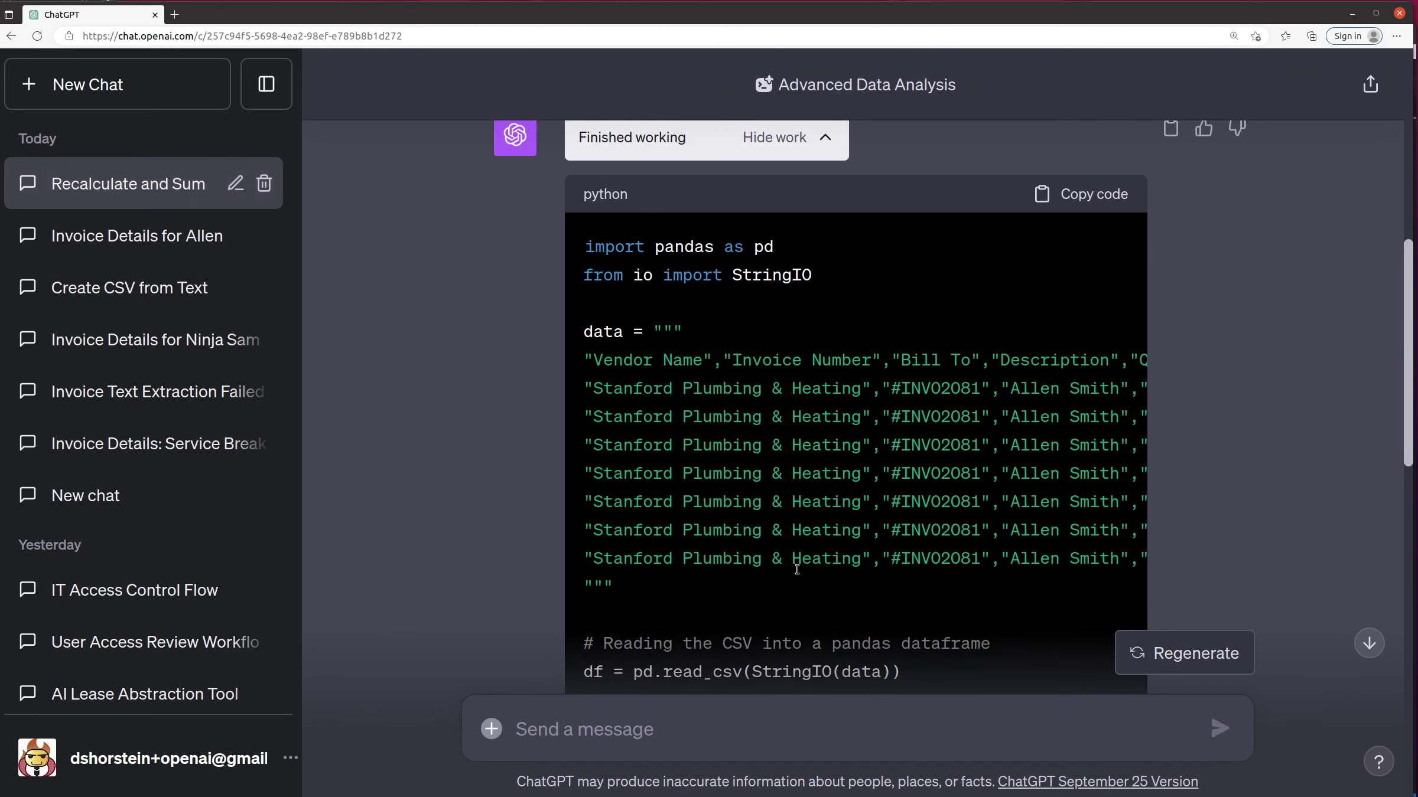
{"action": "scroll", "coordinate": [796, 568], "scroll_direction": "down", "scroll_amount": 5}
{"action": "scroll", "coordinate": [796, 569], "scroll_direction": "down", "scroll_amount": 3}
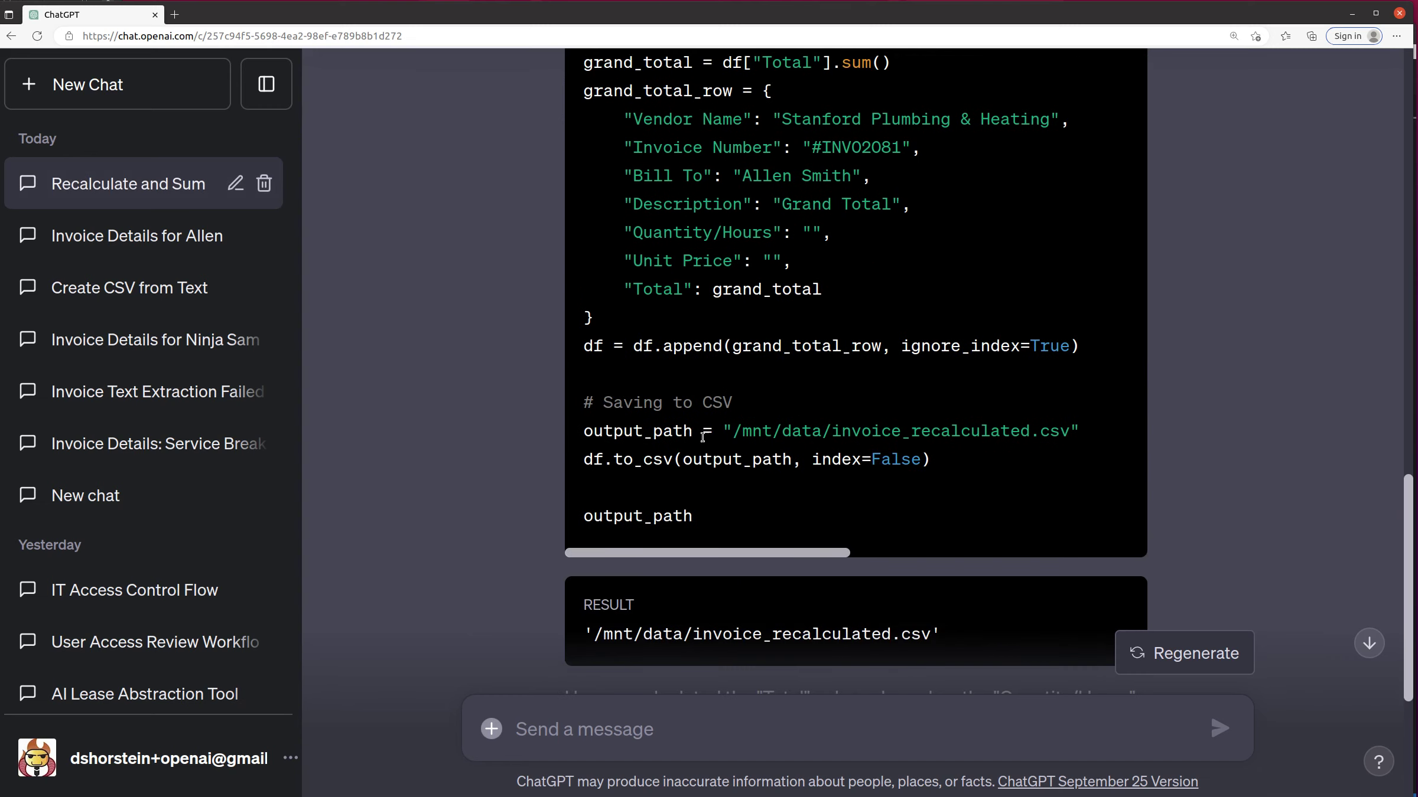
{"action": "scroll", "coordinate": [673, 513], "scroll_direction": "down", "scroll_amount": 5}
{"action": "scroll", "coordinate": [672, 513], "scroll_direction": "down", "scroll_amount": 3}
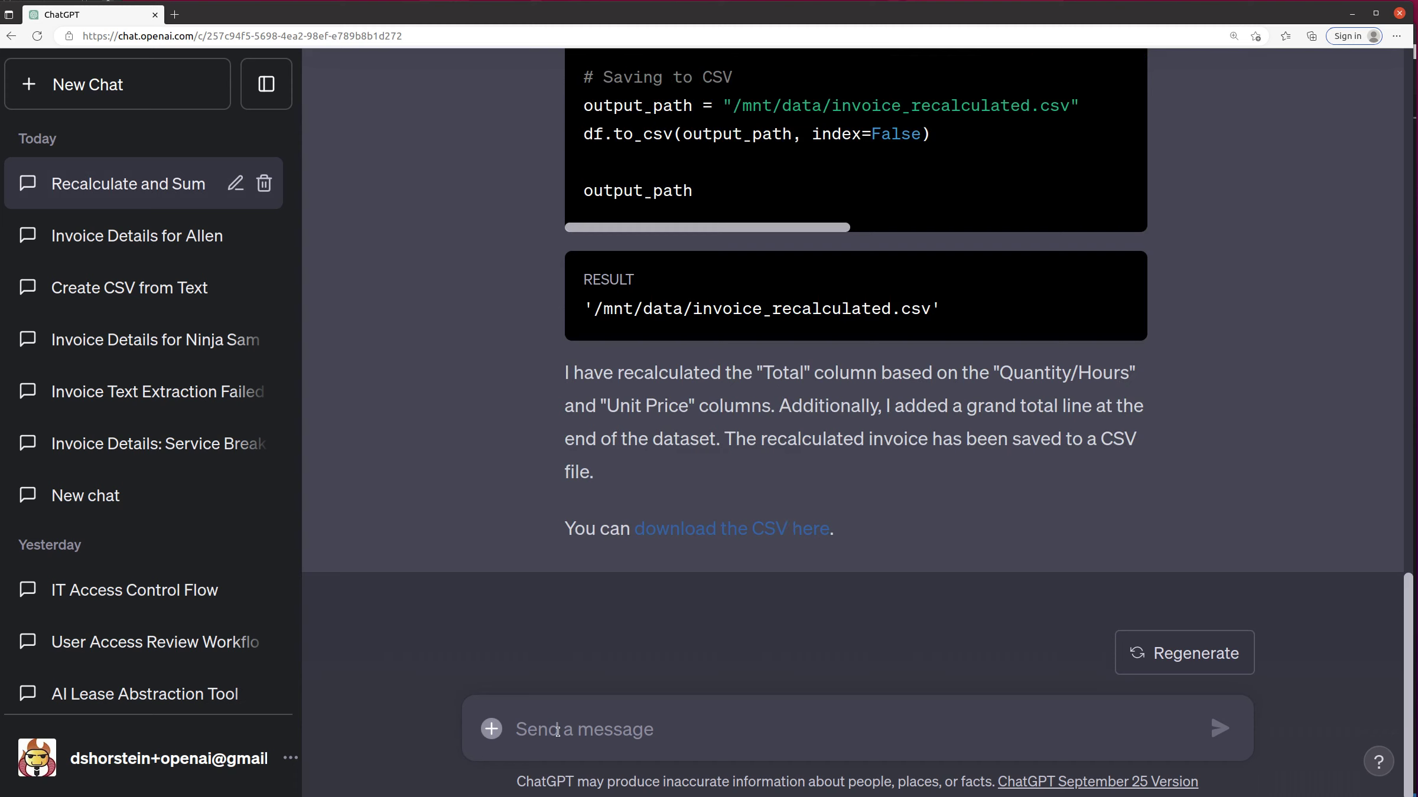
{"action": "type", "text": "actually i don't wa"}
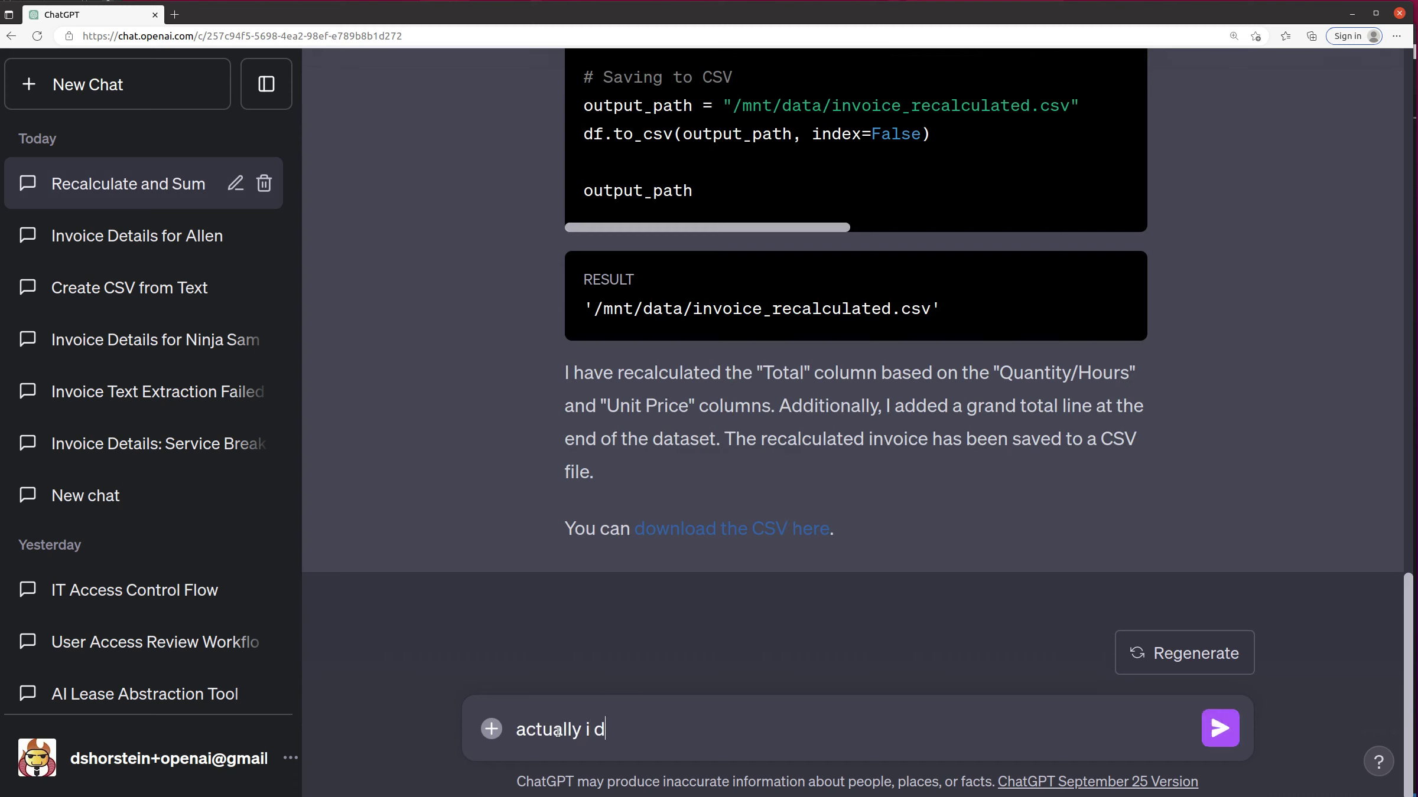
{"action": "type", "text": "nt to repalce th"}
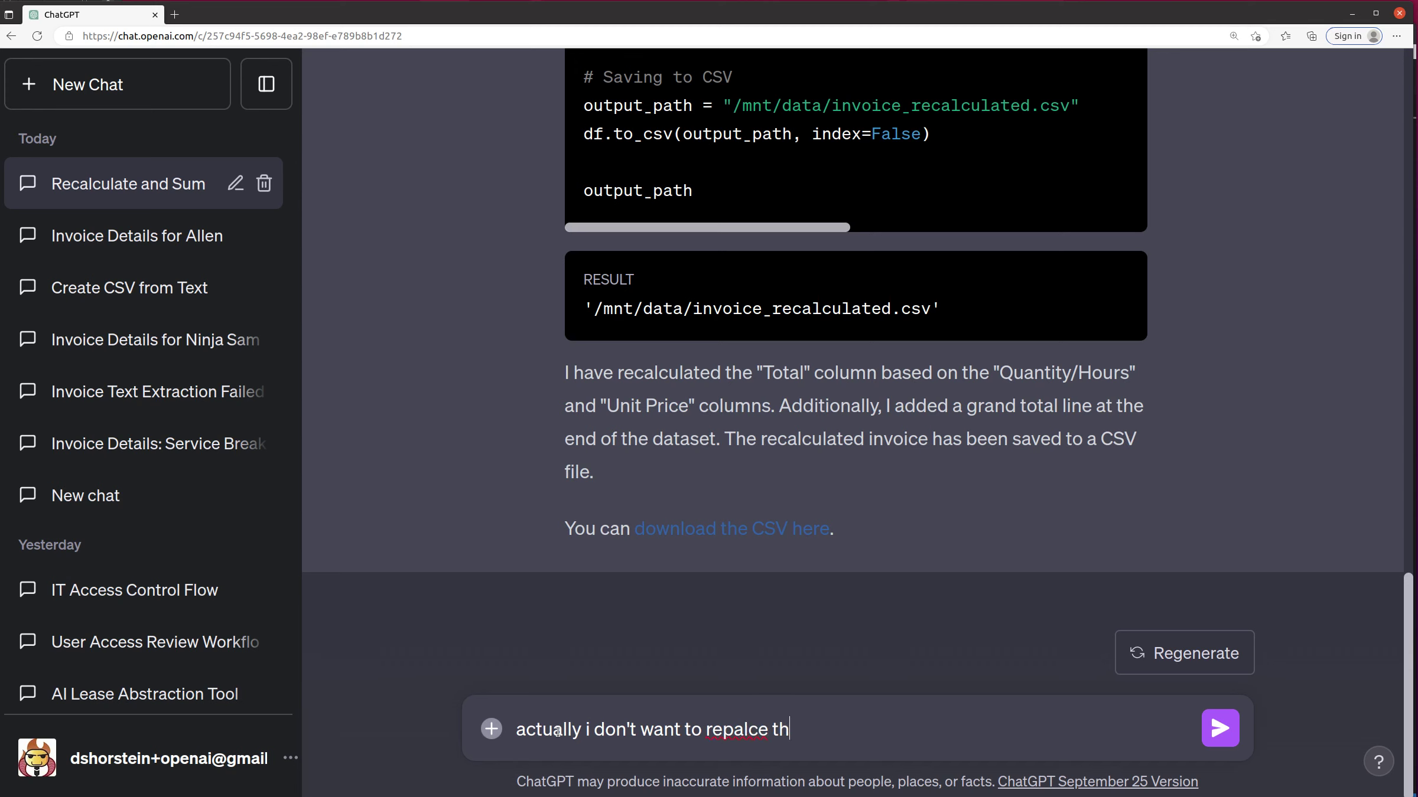
{"action": "type", "text": "e original total, i w"}
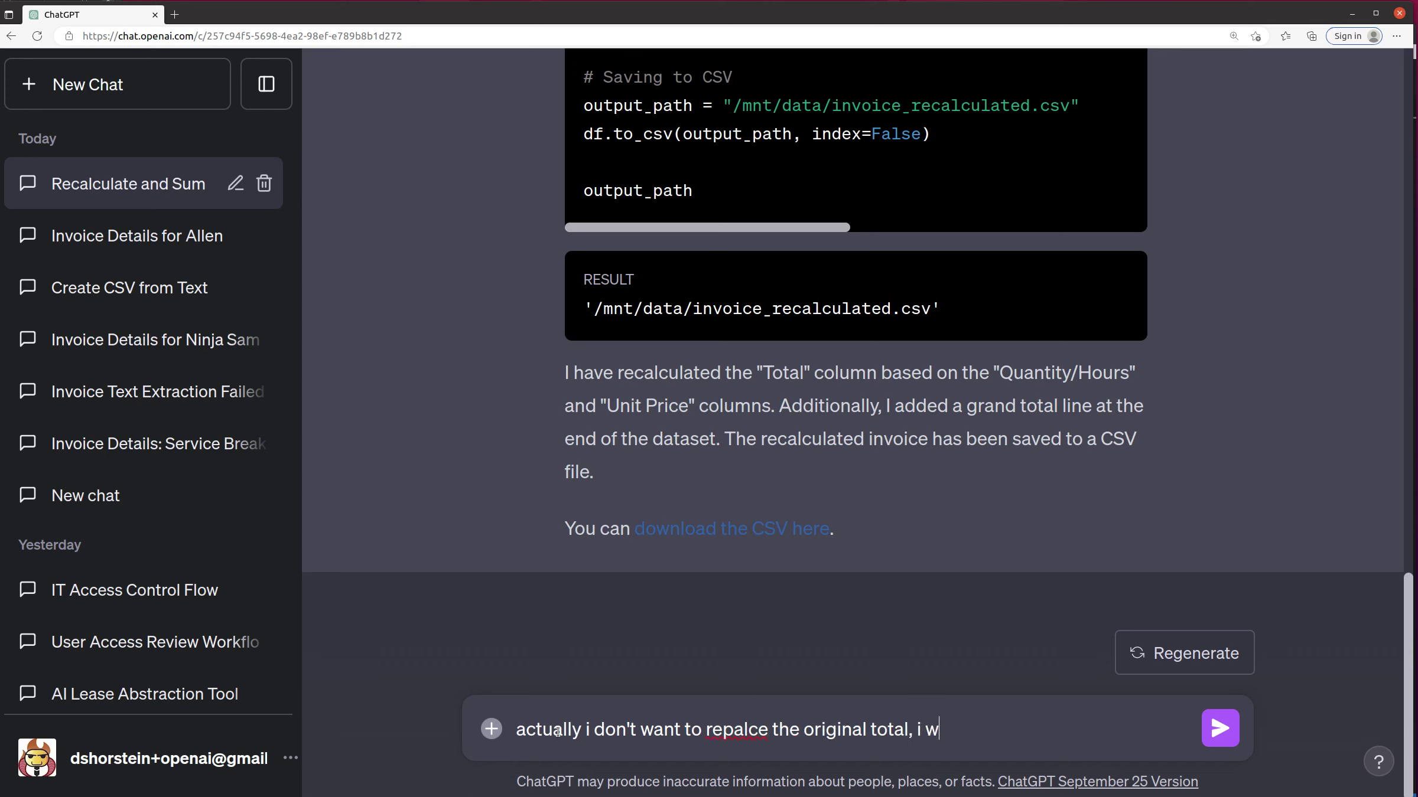
{"action": "type", "text": "ant a new calc"}
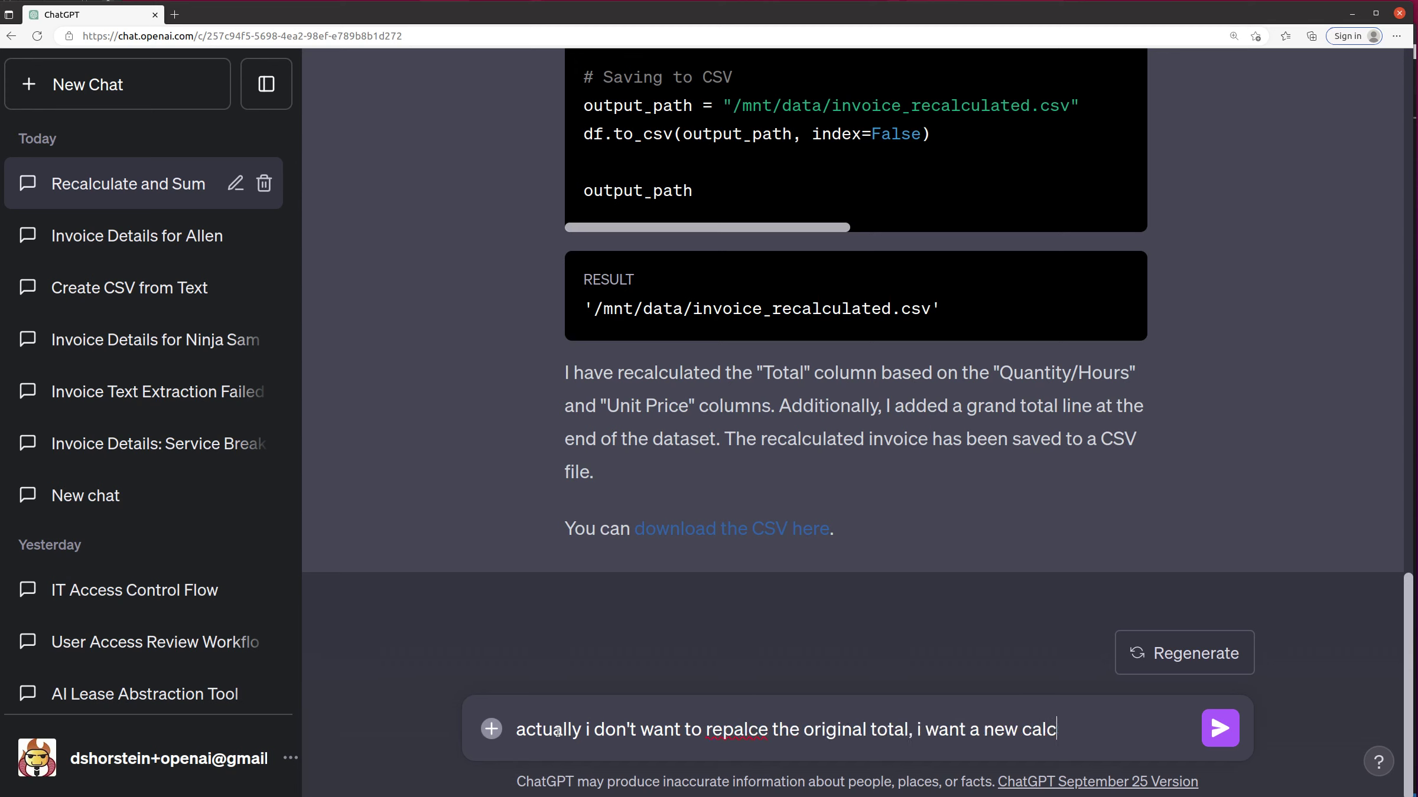
{"action": "type", "text": "ulated total and cha"}
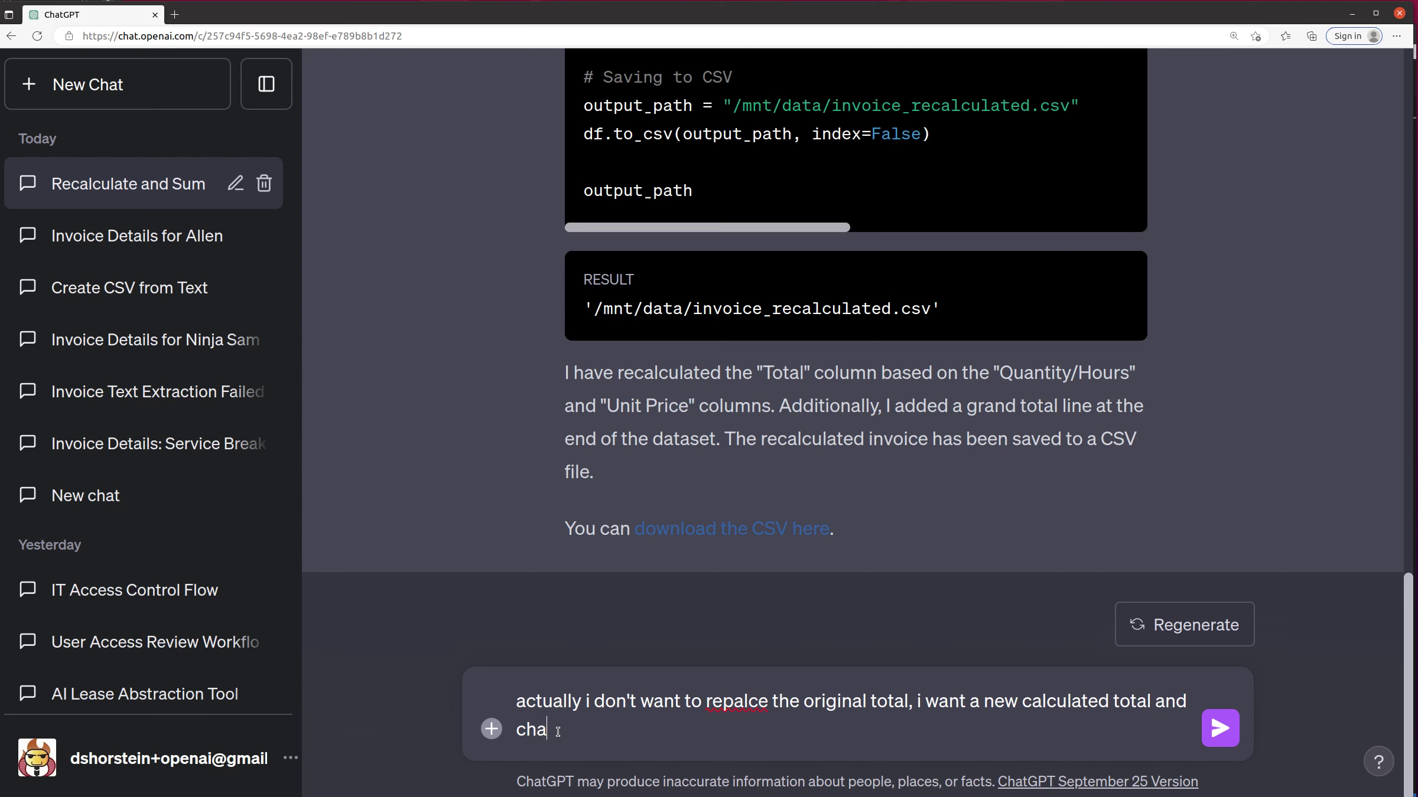
Step: Ask ChatGPT to keep the original Total column and add a separate calculated total checked against it
{"action": "key", "text": "BackSpace"}
{"action": "type", "text": "eck against the "}
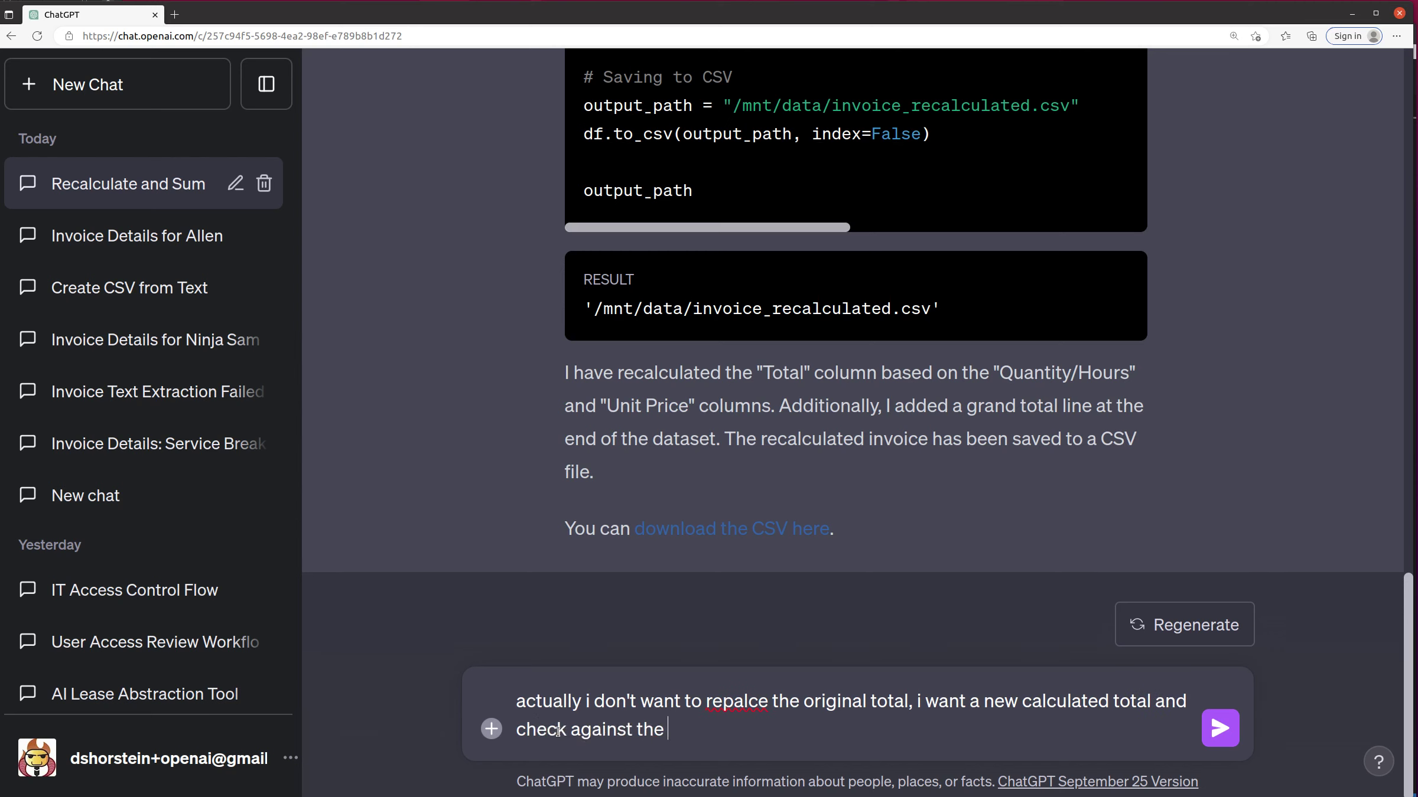
{"action": "type", "text": "originan ltotal to "}
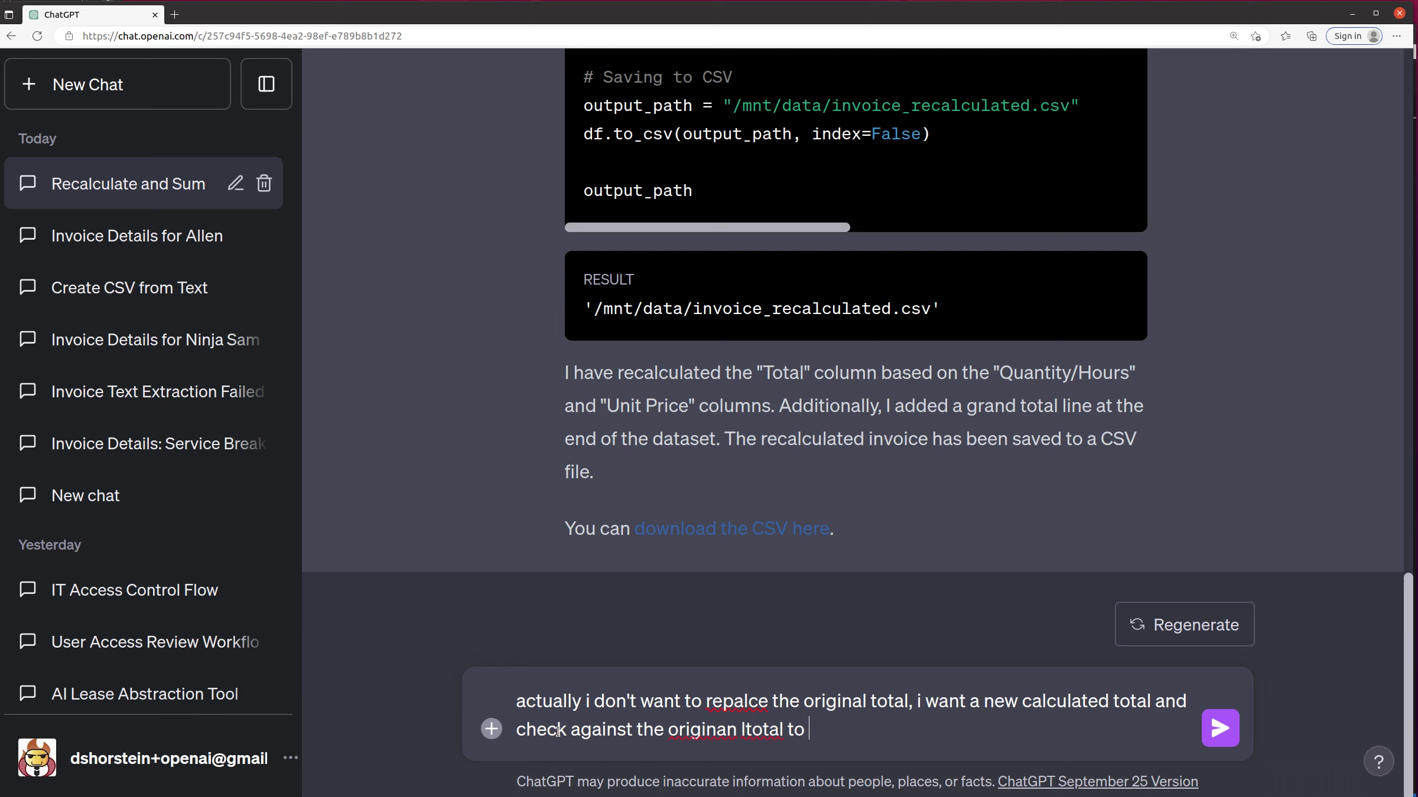
{"action": "type", "text": "make sure math is c"}
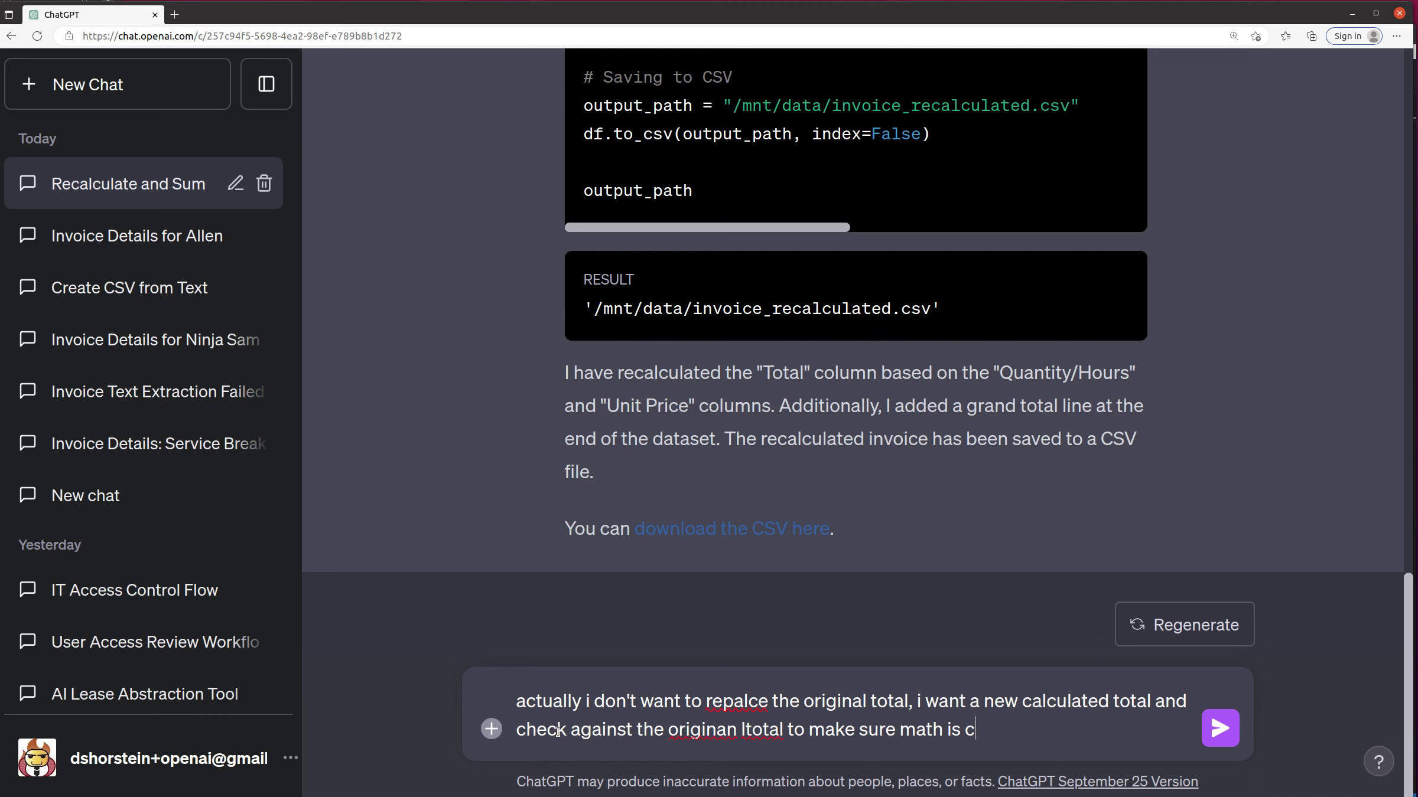
{"action": "type", "text": "orrect."}
{"action": "key", "text": "Return"}
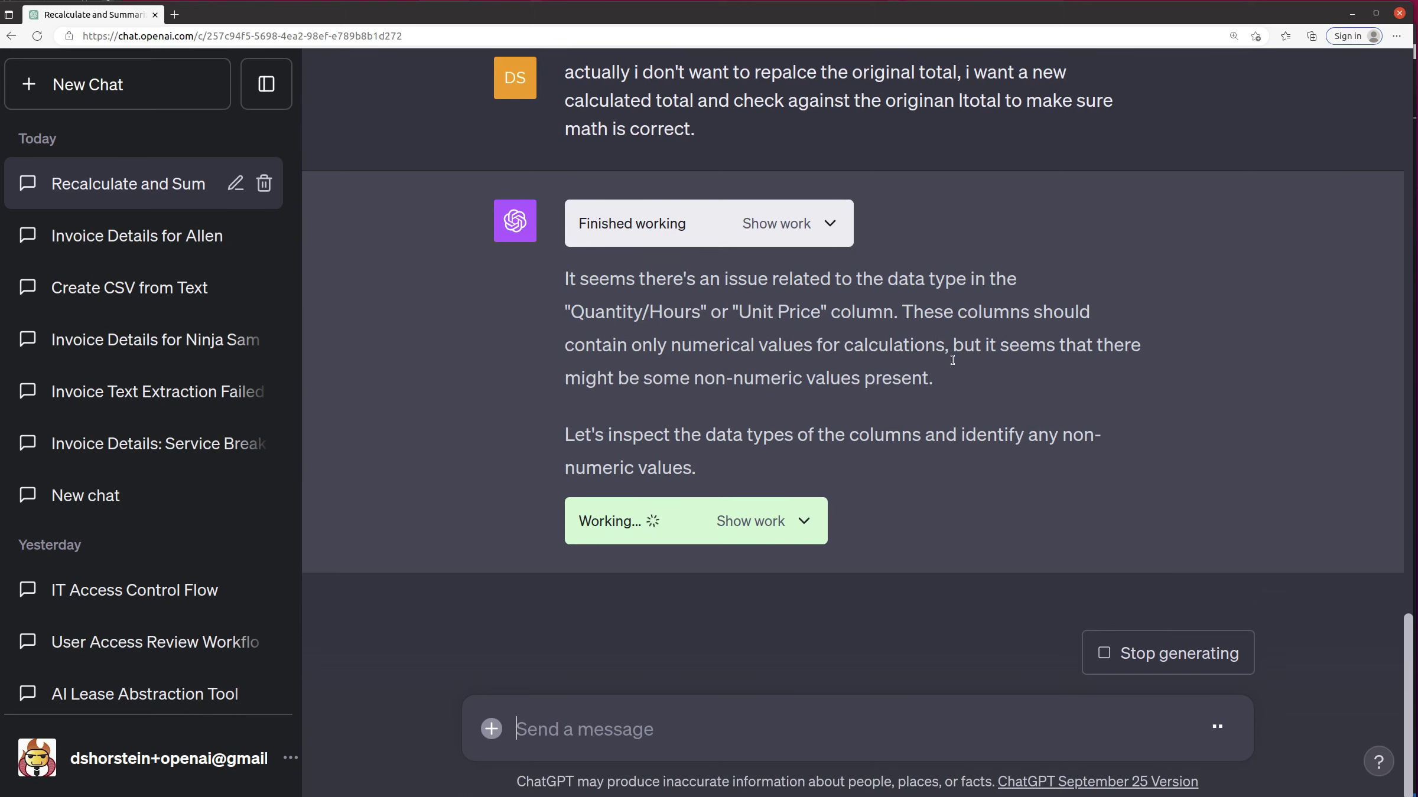
Step: Expand the code behind the reply that appends original and recalculated grand total rows
{"action": "left_click", "coordinate": [788, 223]}
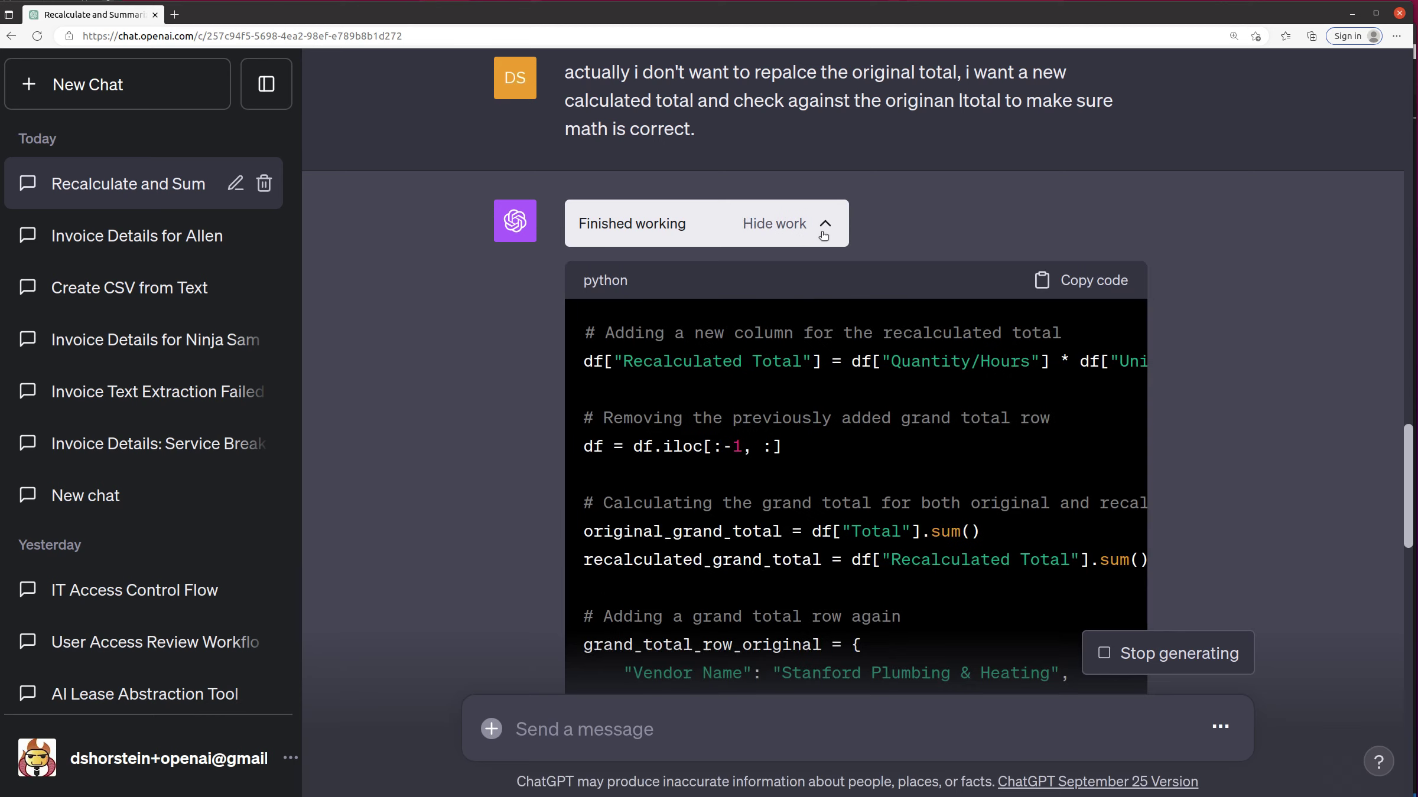
{"action": "scroll", "coordinate": [821, 372], "scroll_direction": "down", "scroll_amount": 10}
{"action": "scroll", "coordinate": [541, 402], "scroll_direction": "up", "scroll_amount": 4}
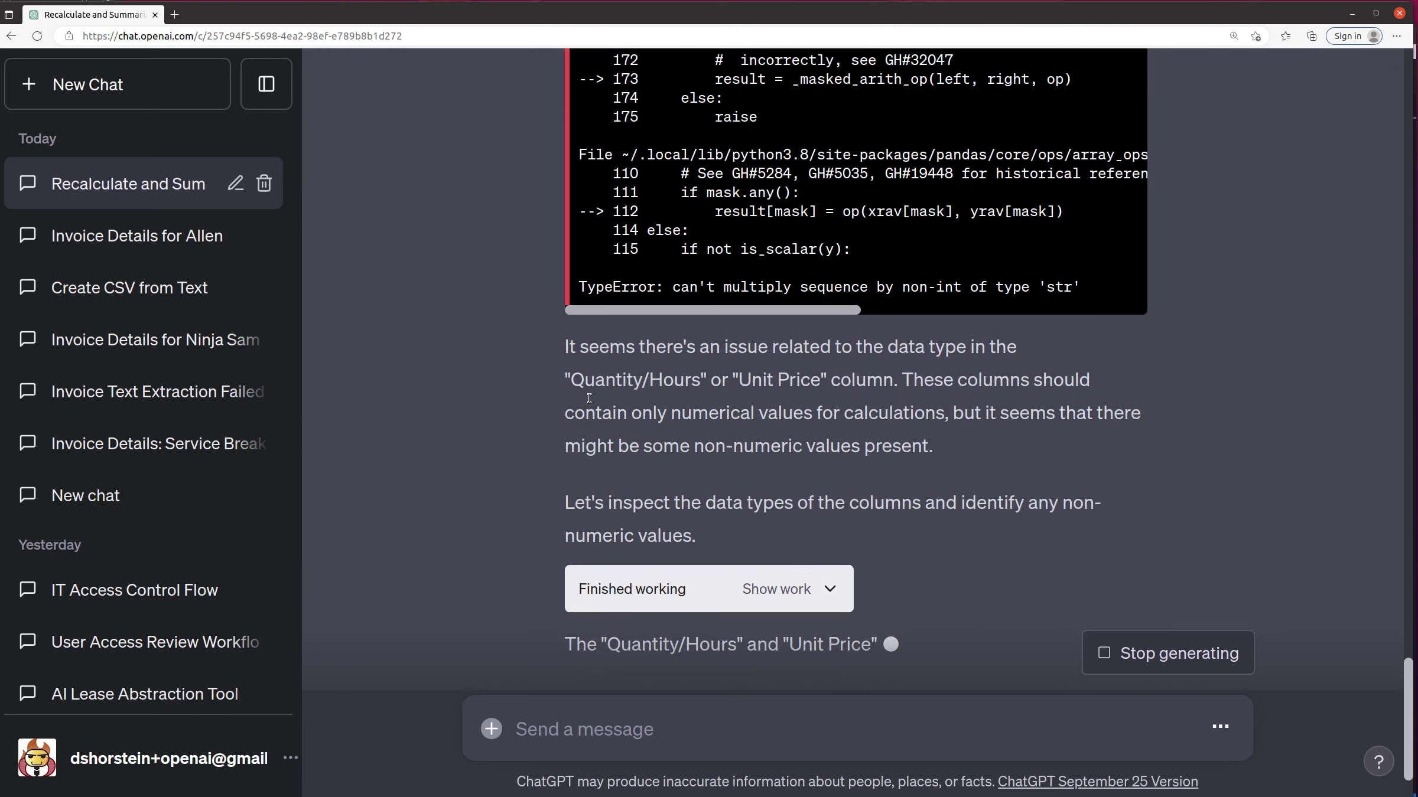
{"action": "scroll", "coordinate": [542, 397], "scroll_direction": "up", "scroll_amount": 4}
{"action": "scroll", "coordinate": [541, 396], "scroll_direction": "up", "scroll_amount": 3}
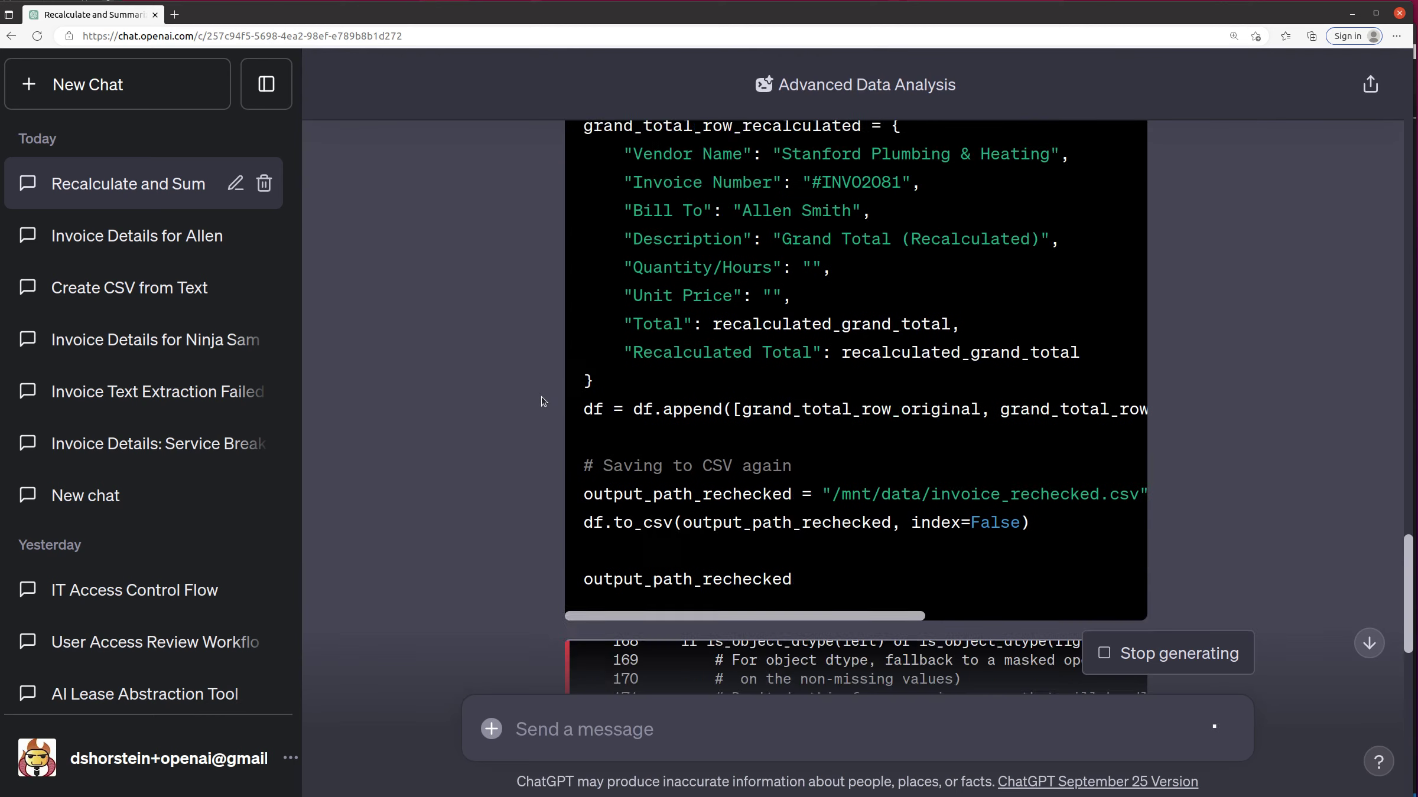
{"action": "scroll", "coordinate": [542, 396], "scroll_direction": "up", "scroll_amount": 2}
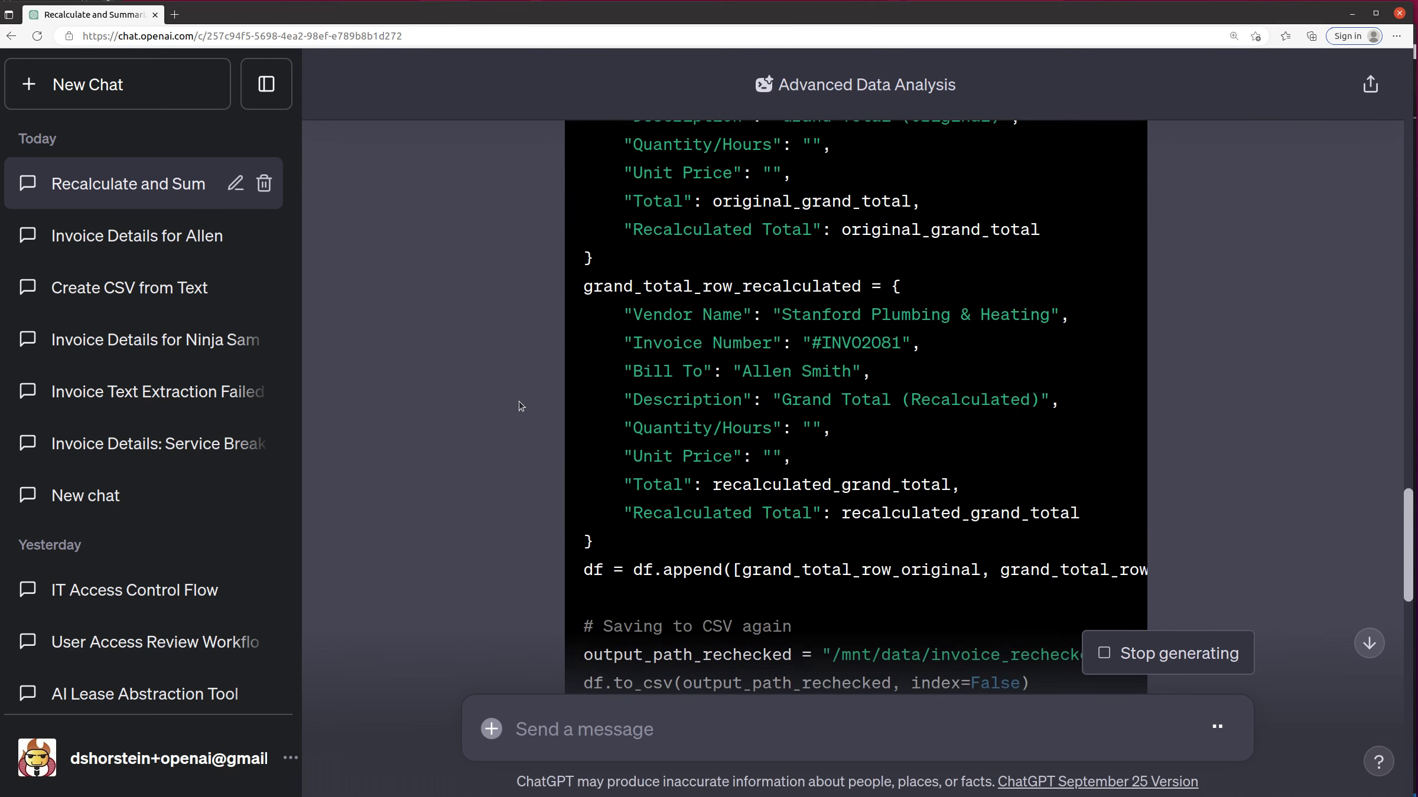
{"action": "scroll", "coordinate": [519, 401], "scroll_direction": "up", "scroll_amount": 3}
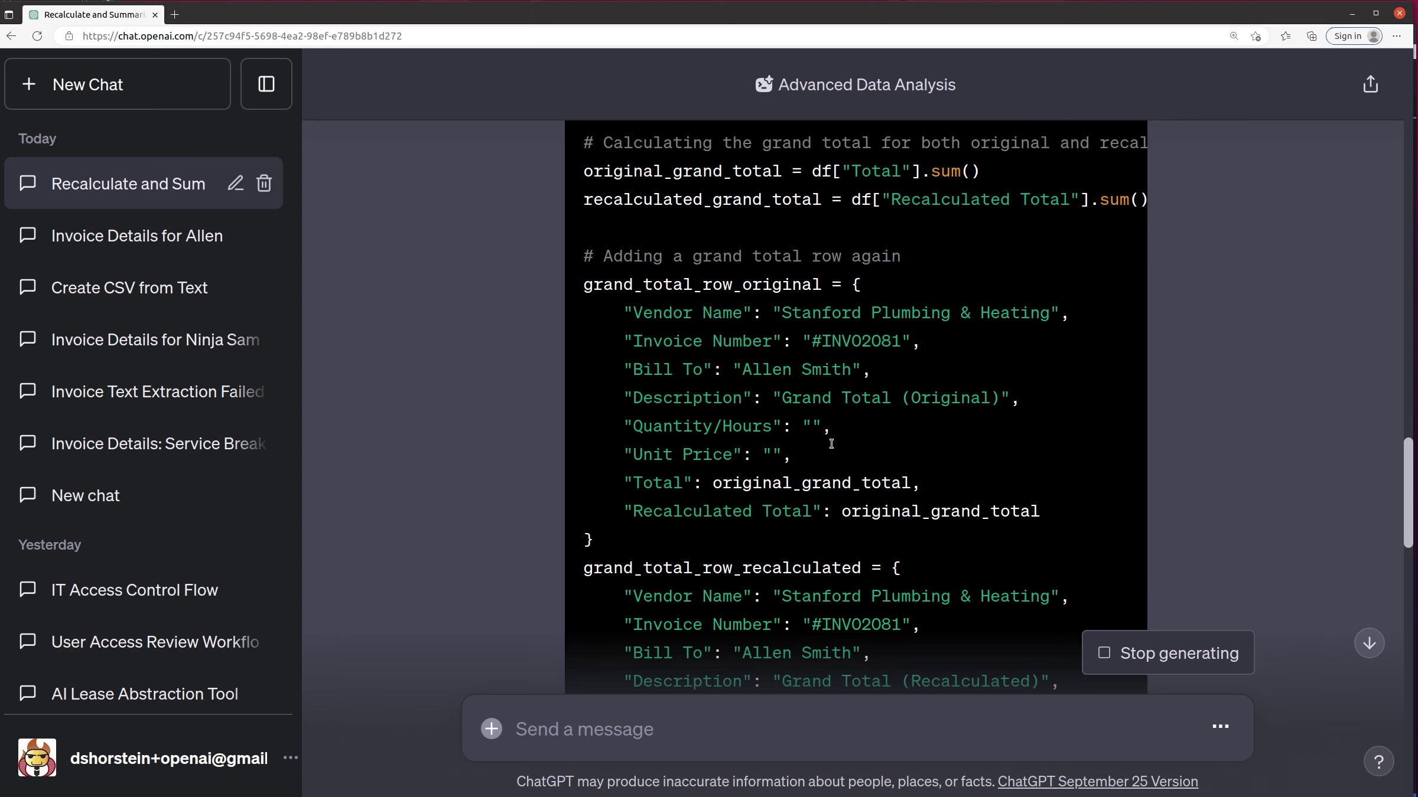
{"action": "scroll", "coordinate": [820, 454], "scroll_direction": "up", "scroll_amount": 3}
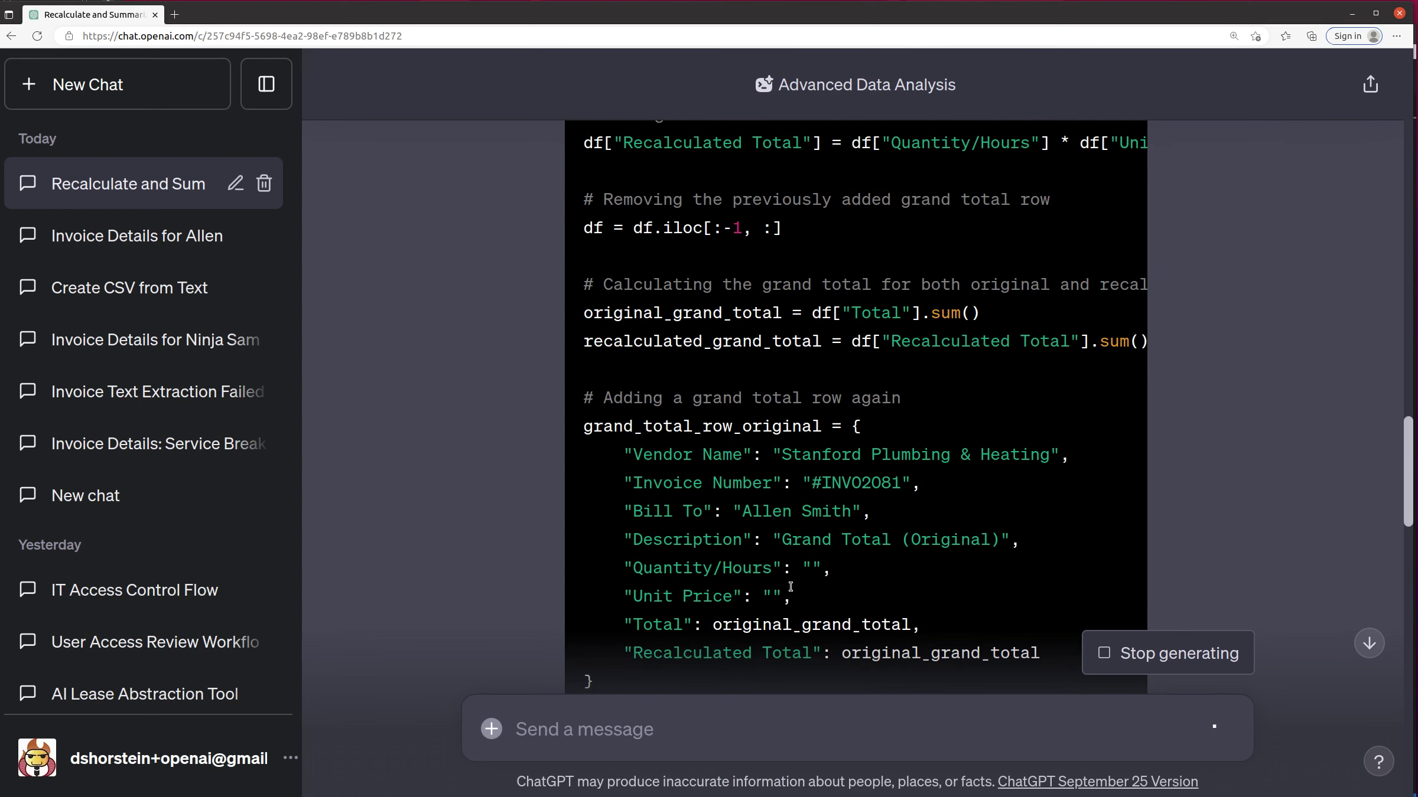
{"action": "scroll", "coordinate": [825, 370], "scroll_direction": "up", "scroll_amount": 2}
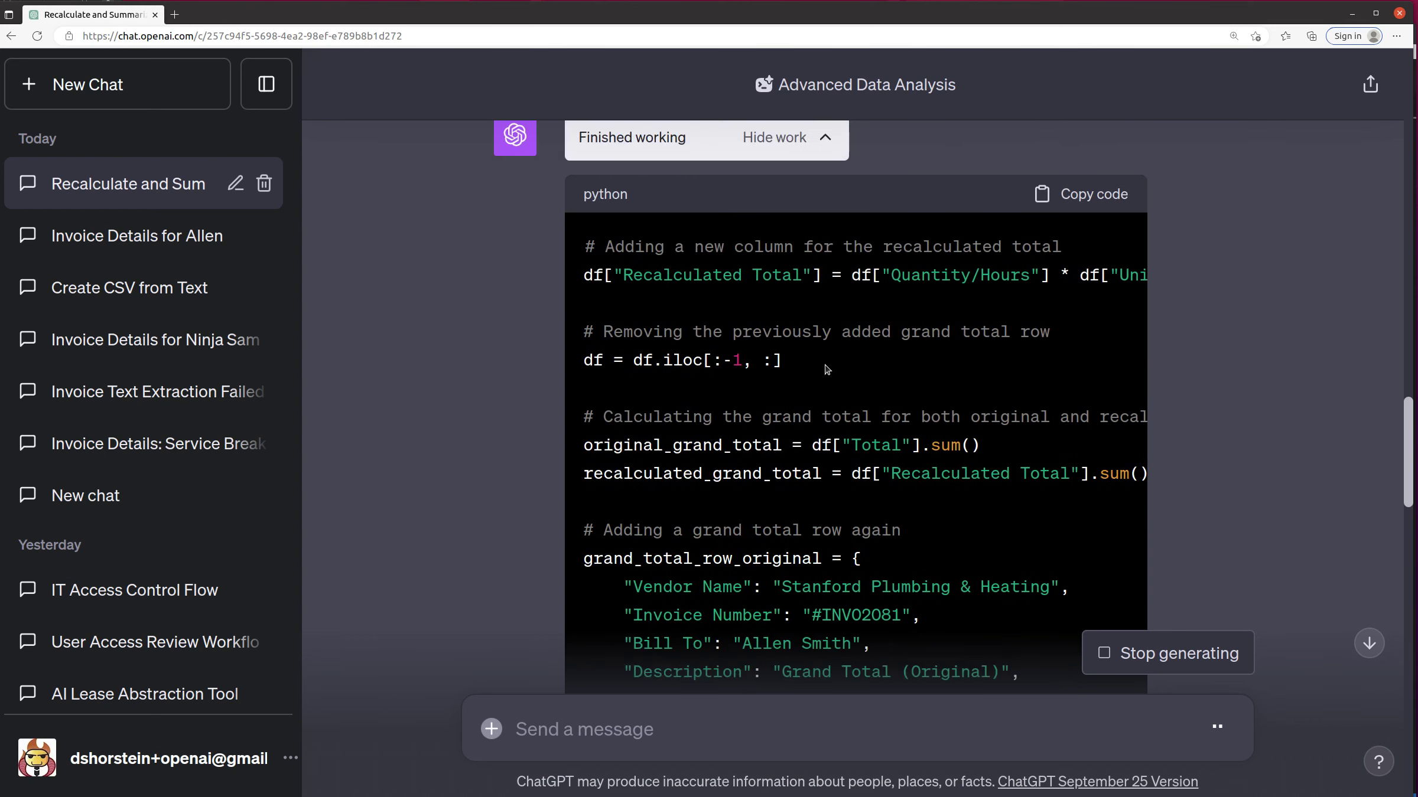
{"action": "scroll", "coordinate": [570, 418], "scroll_direction": "down", "scroll_amount": 5}
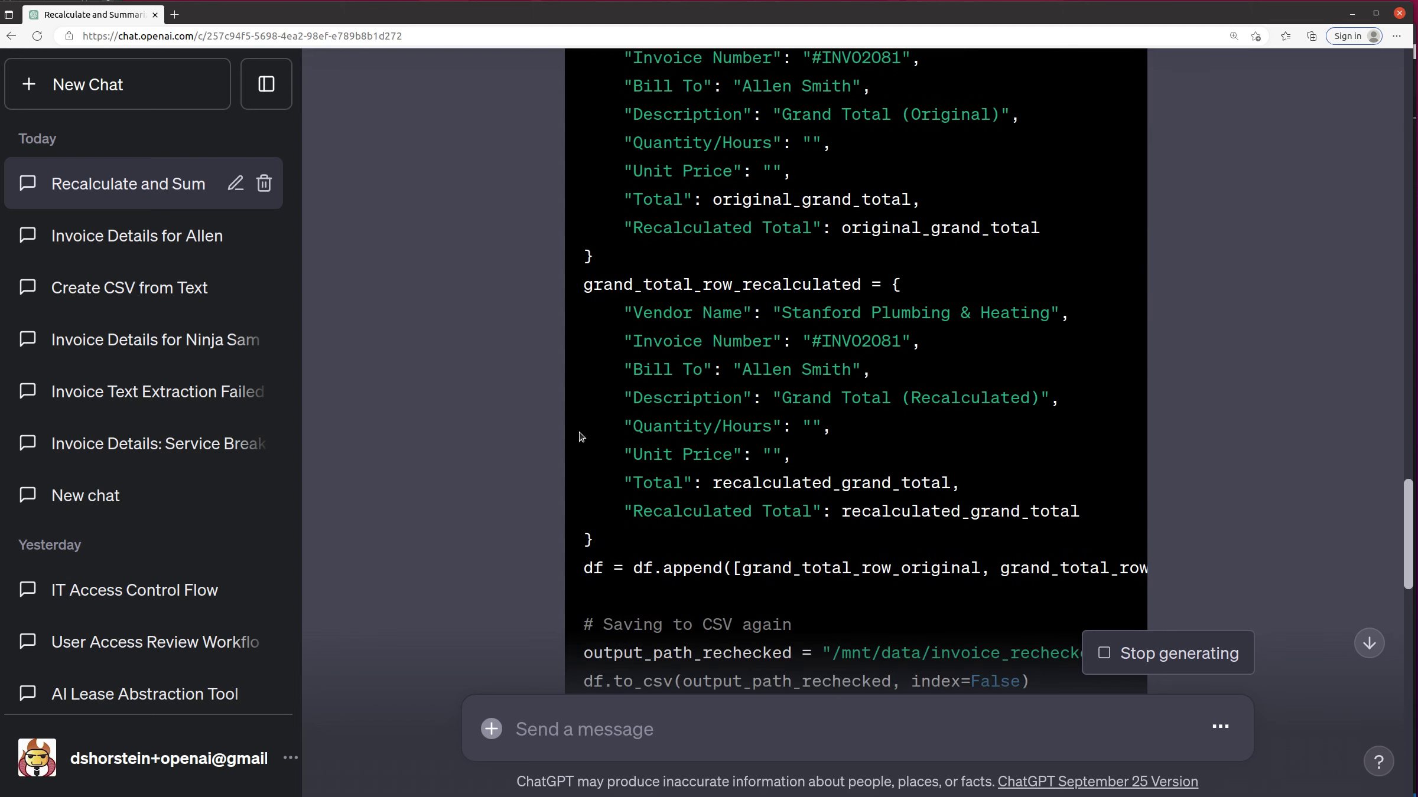
{"action": "scroll", "coordinate": [570, 419], "scroll_direction": "down", "scroll_amount": 5}
{"action": "scroll", "coordinate": [574, 431], "scroll_direction": "down", "scroll_amount": 5}
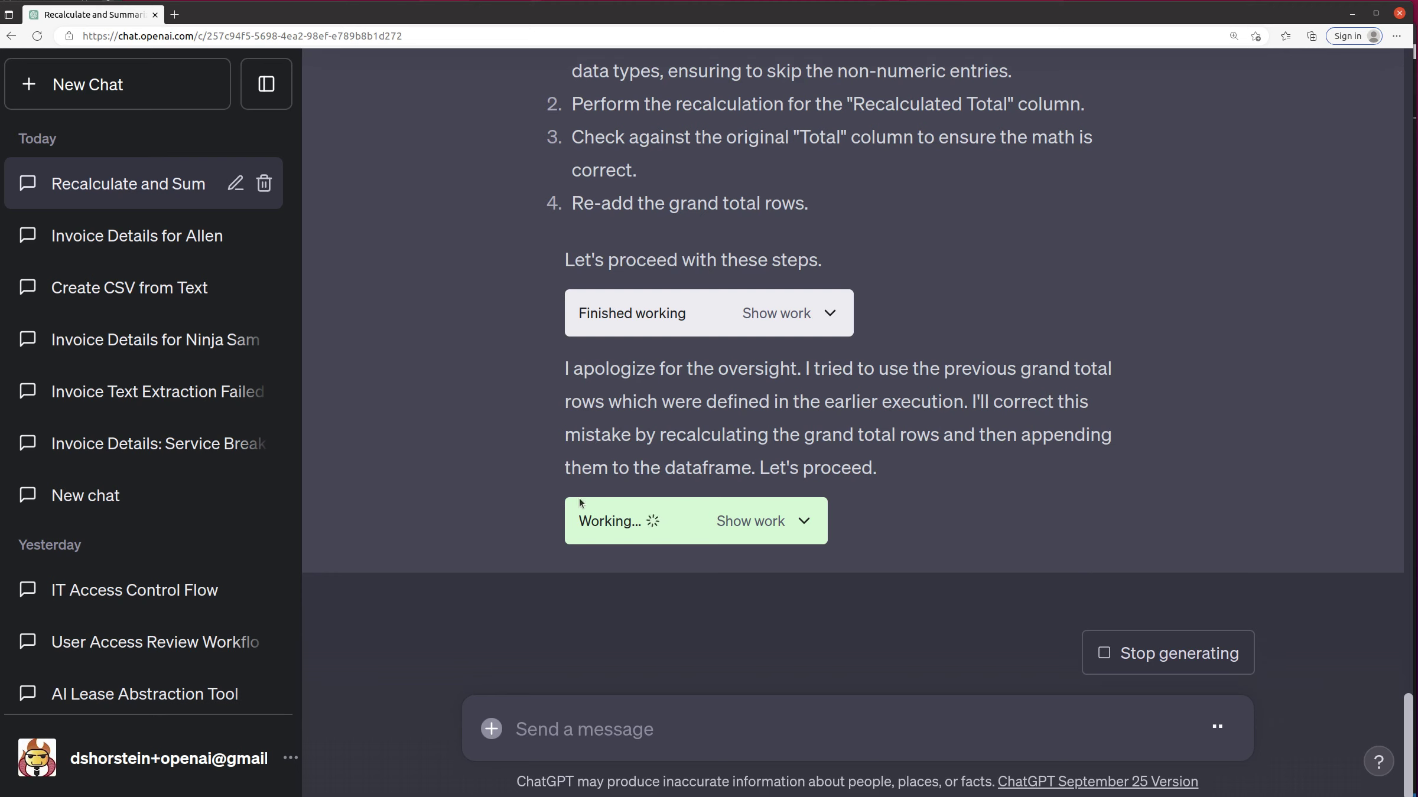
Step: Expand the corrected rerun's code and follow it to the rechecked CSV download link
{"action": "left_click", "coordinate": [806, 522]}
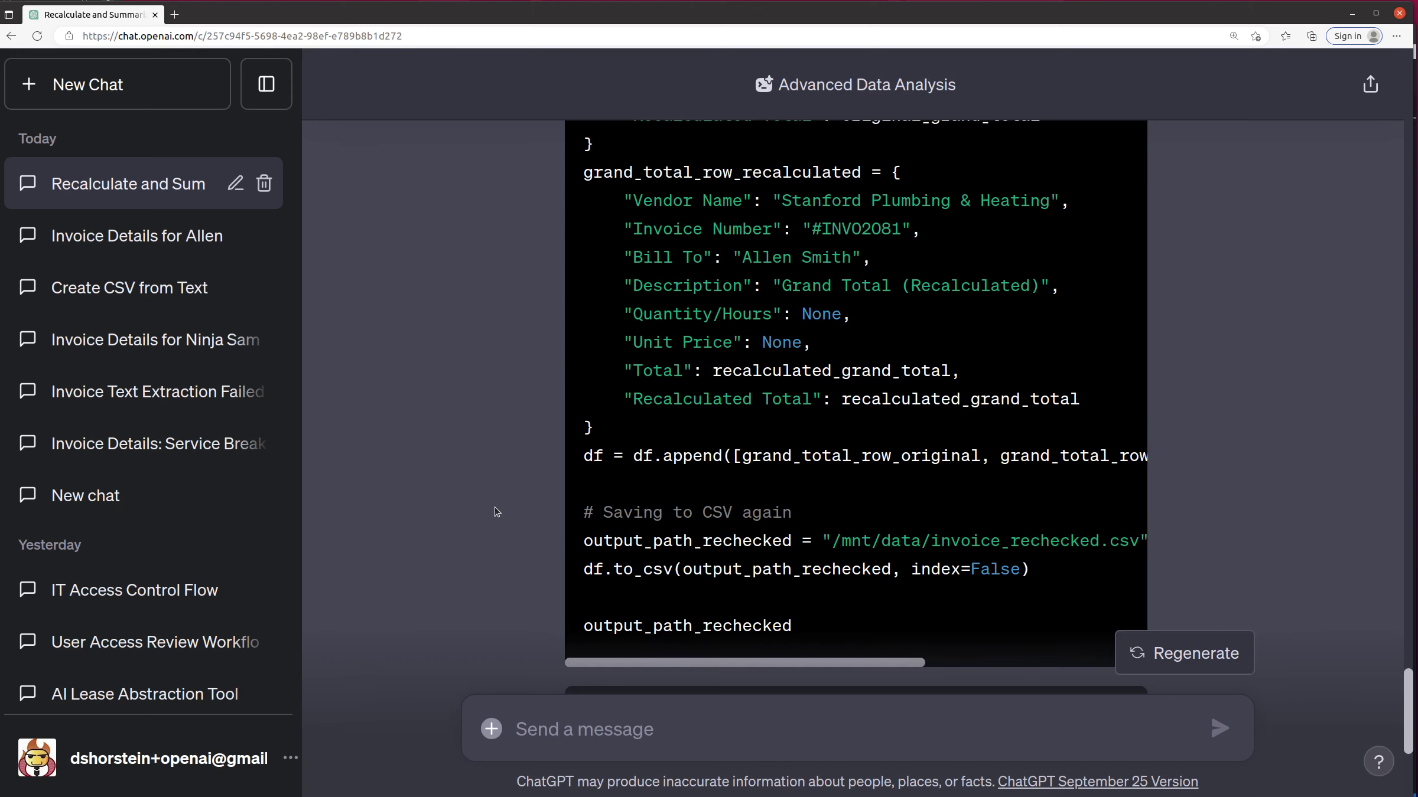
{"action": "scroll", "coordinate": [494, 507], "scroll_direction": "down", "scroll_amount": 5}
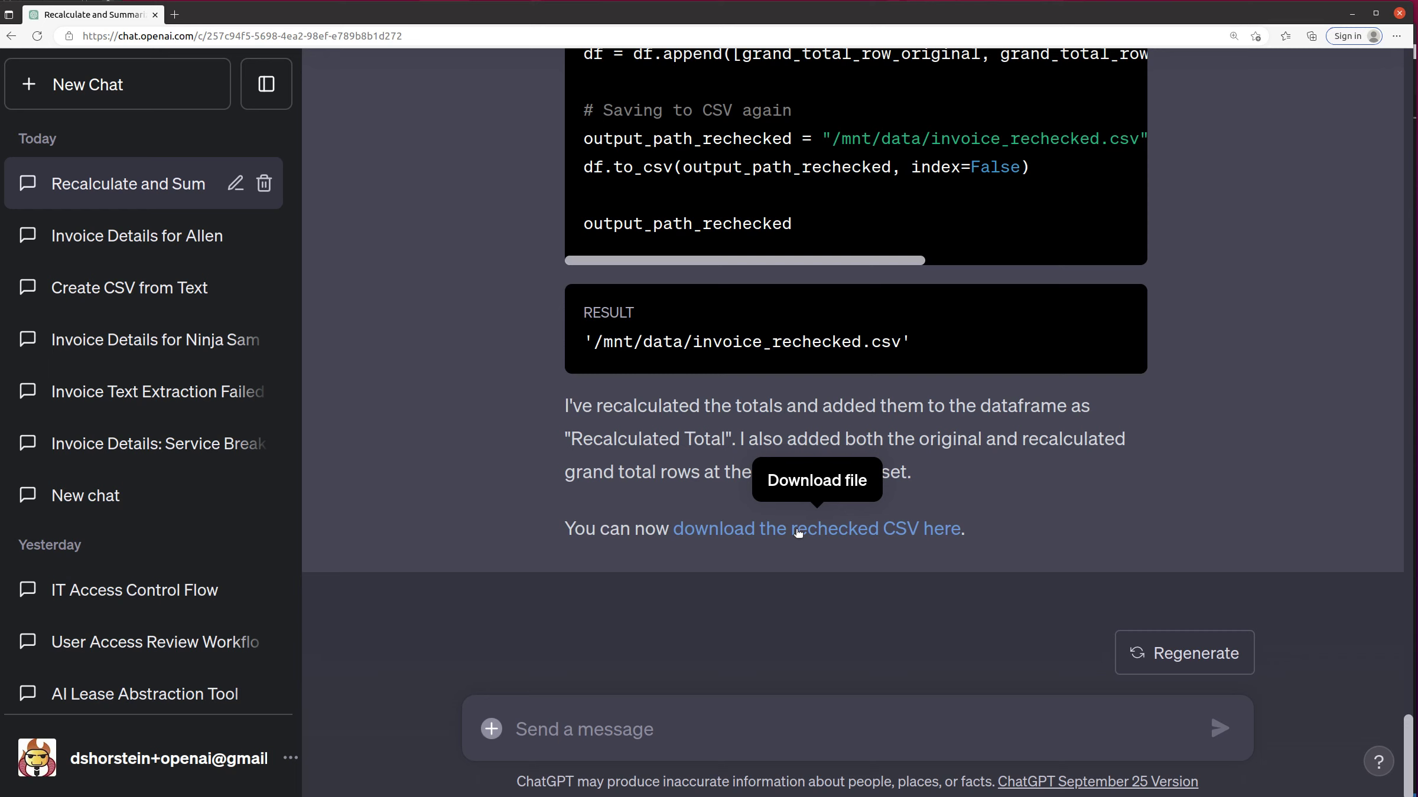
Step: Download the rechecked invoice CSV and switch to the Invoice Details for Allen chat
{"action": "left_click", "coordinate": [840, 529]}
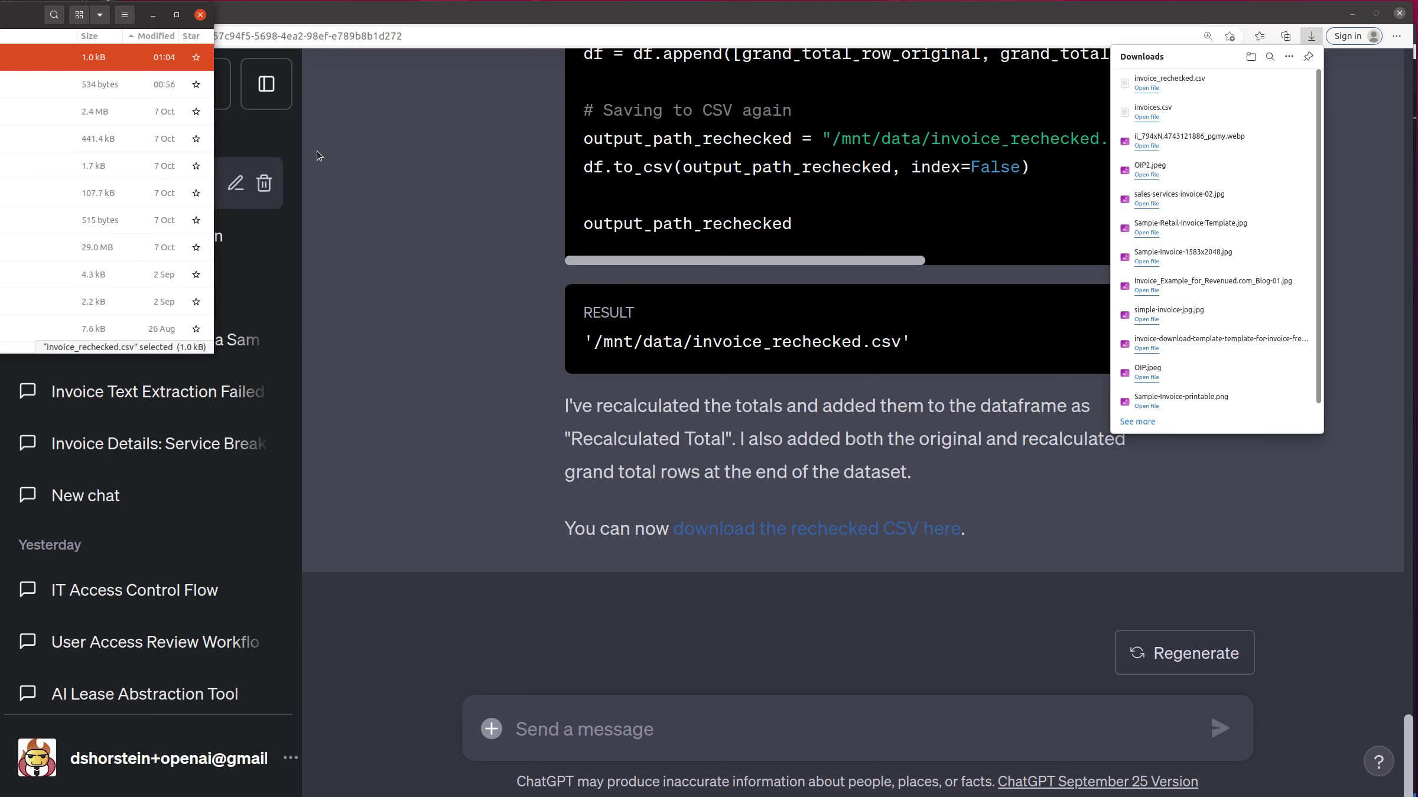
{"action": "left_click", "coordinate": [430, 153]}
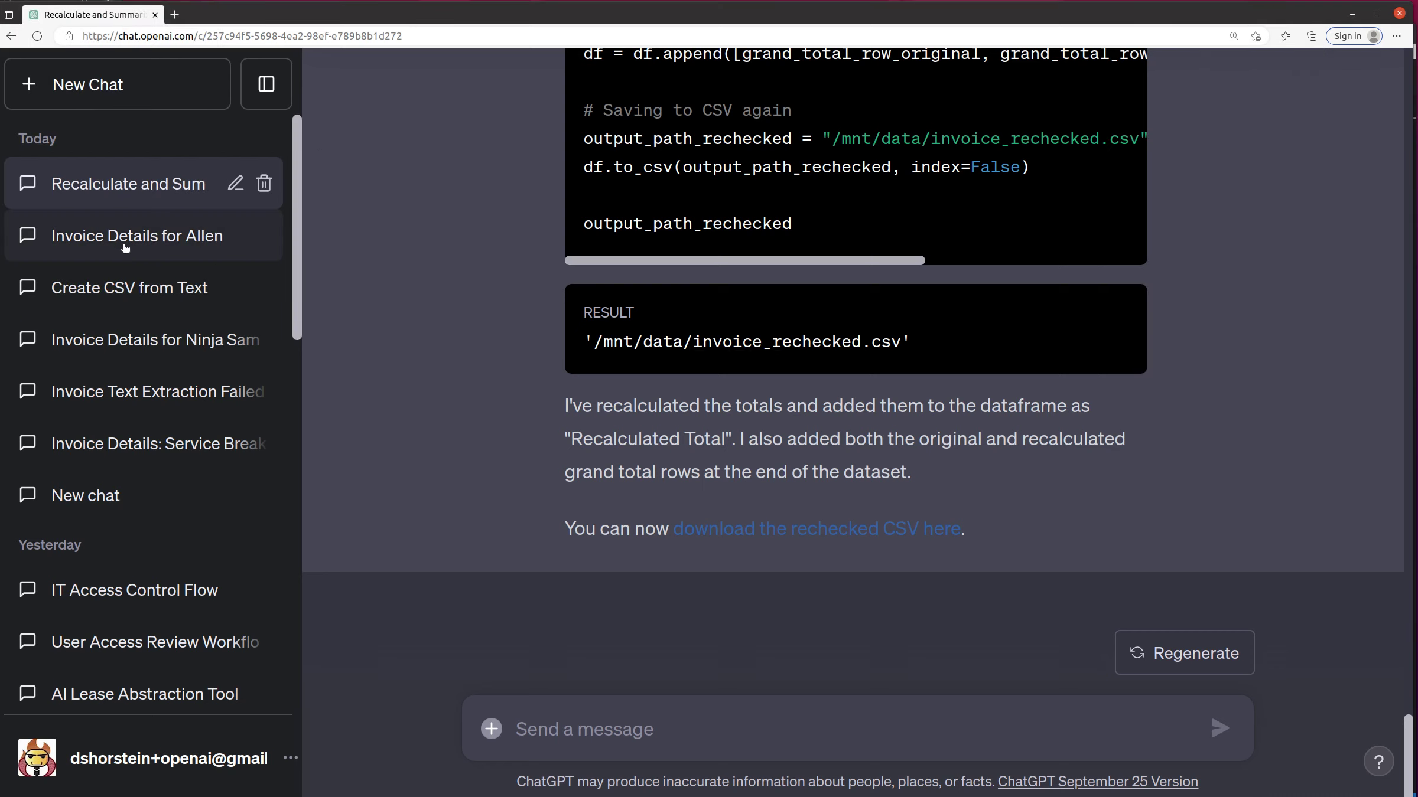
{"action": "left_click", "coordinate": [125, 241]}
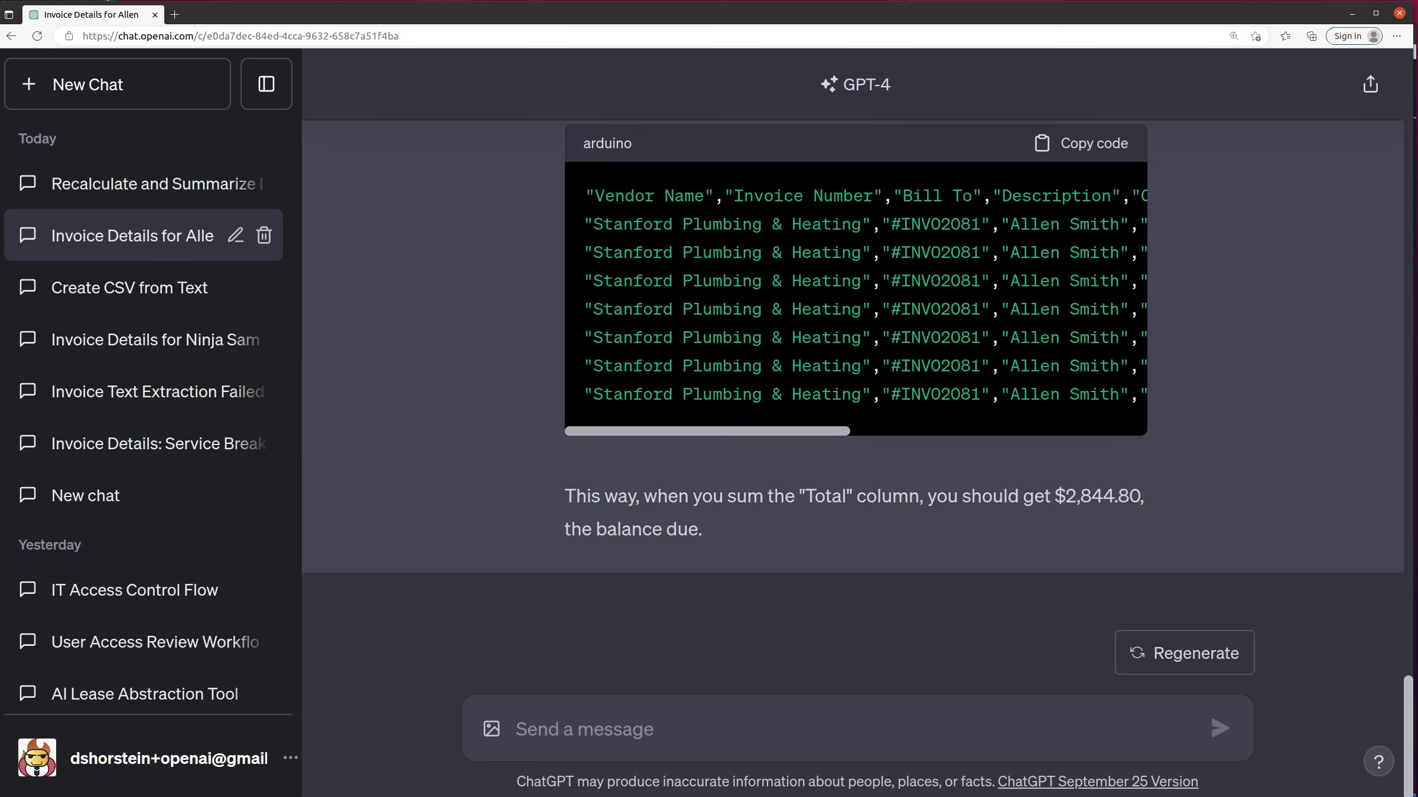
Step: Open invoice_rechecked.csv in Calc, accepting the default Text Import settings
{"action": "key", "text": "alt+Tab"}
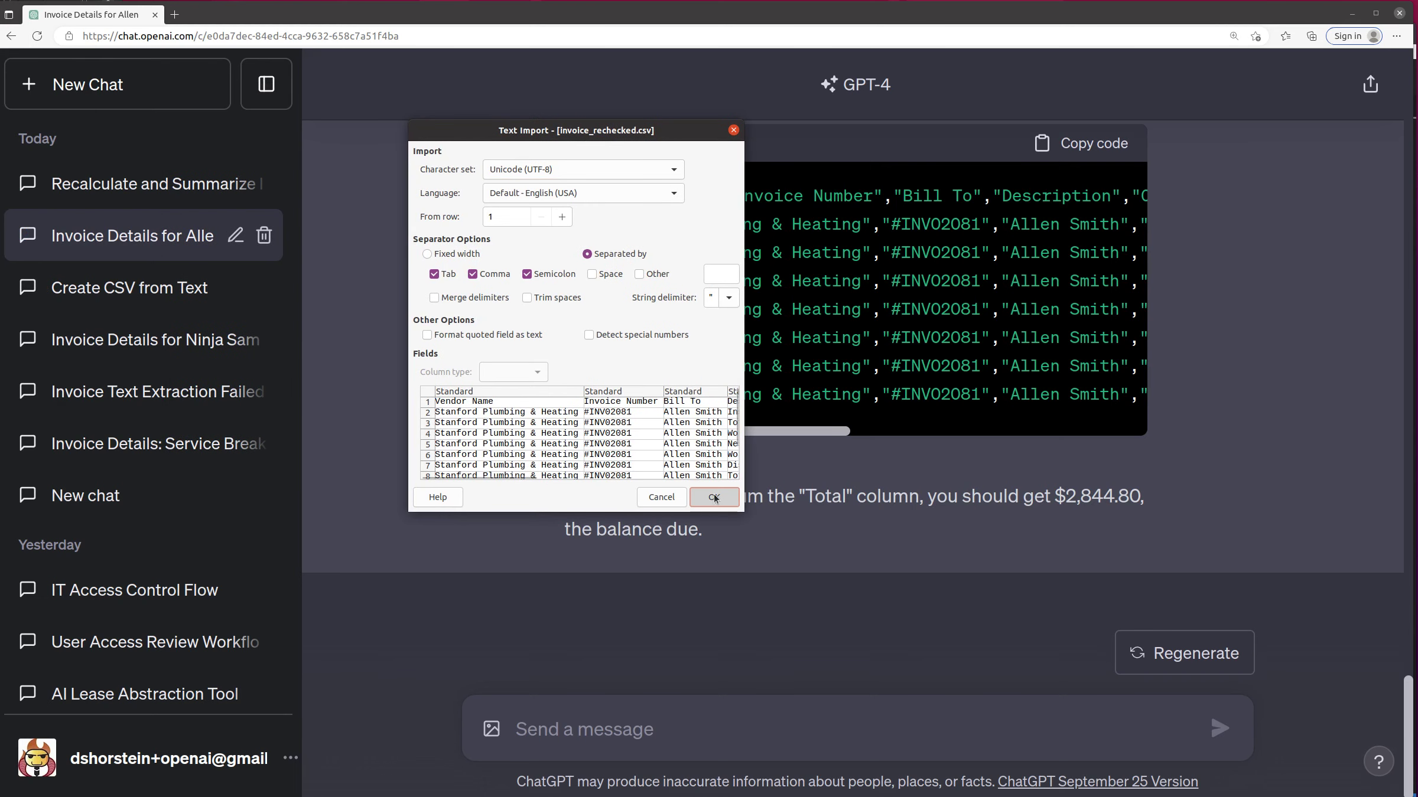
{"action": "left_click", "coordinate": [714, 498]}
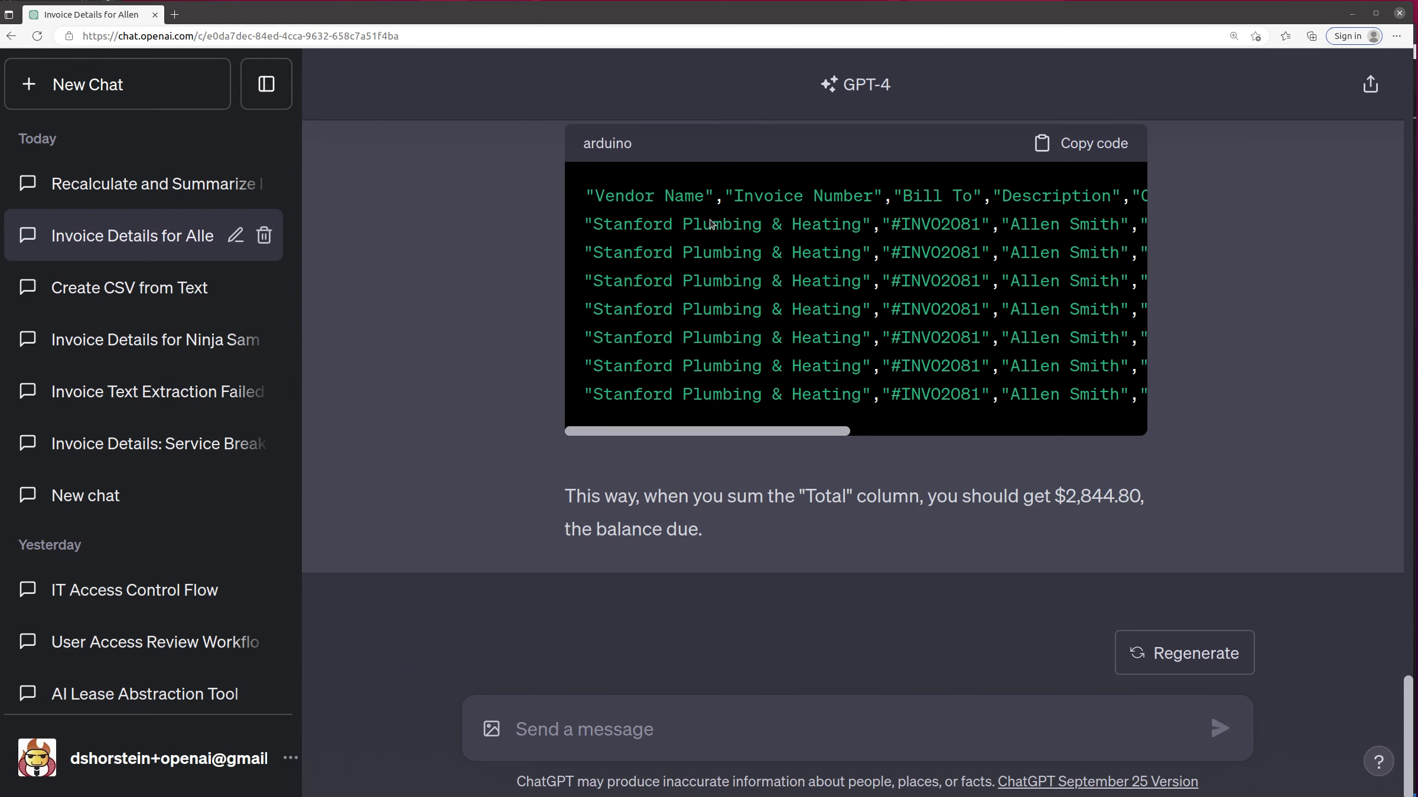
{"action": "scroll", "coordinate": [431, 303], "scroll_direction": "up", "scroll_amount": 1}
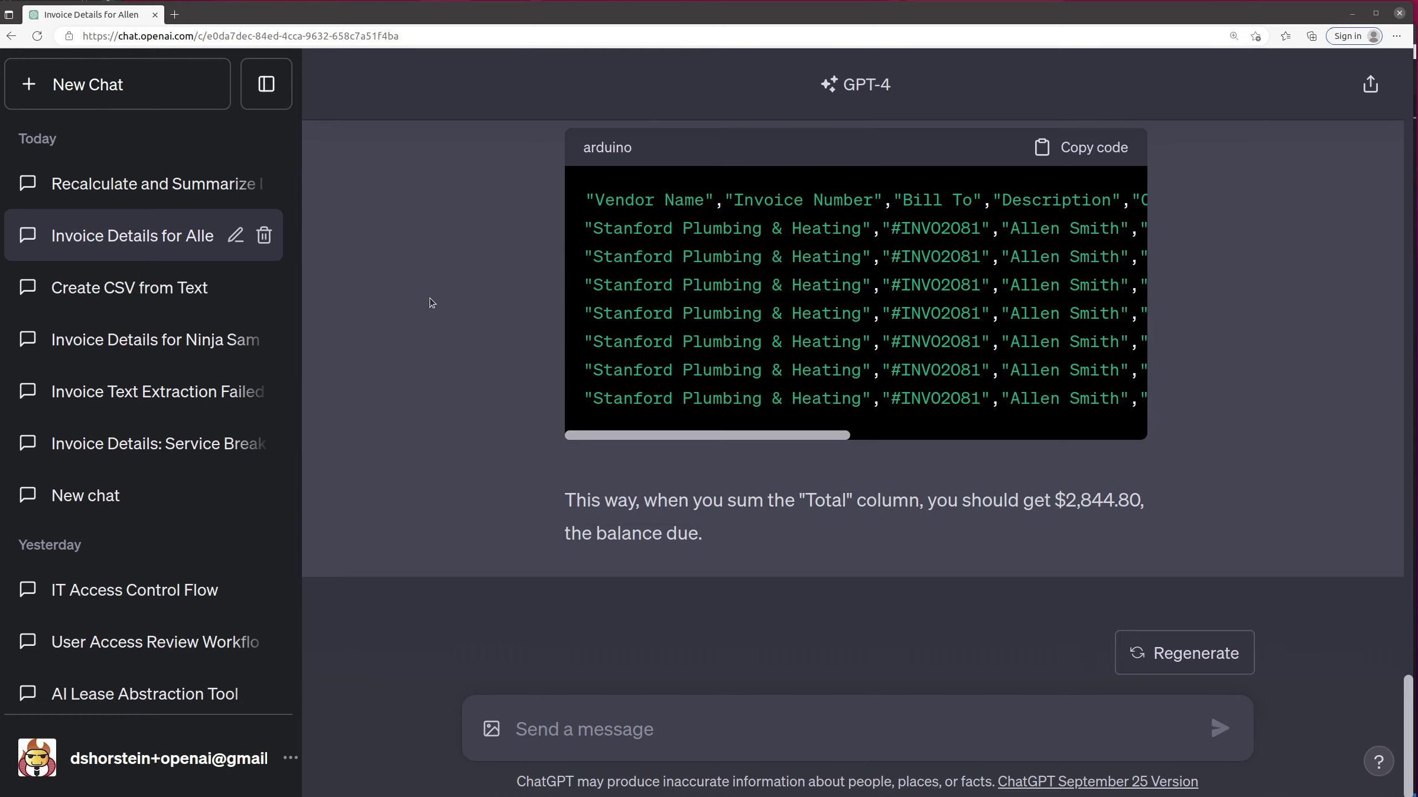
Step: Check that the Recalculated Total values H2:H8 sum to the 2844.8 Grand Total
{"action": "left_click_drag", "start_coordinate": [314, 12], "coordinate": [797, 217]}
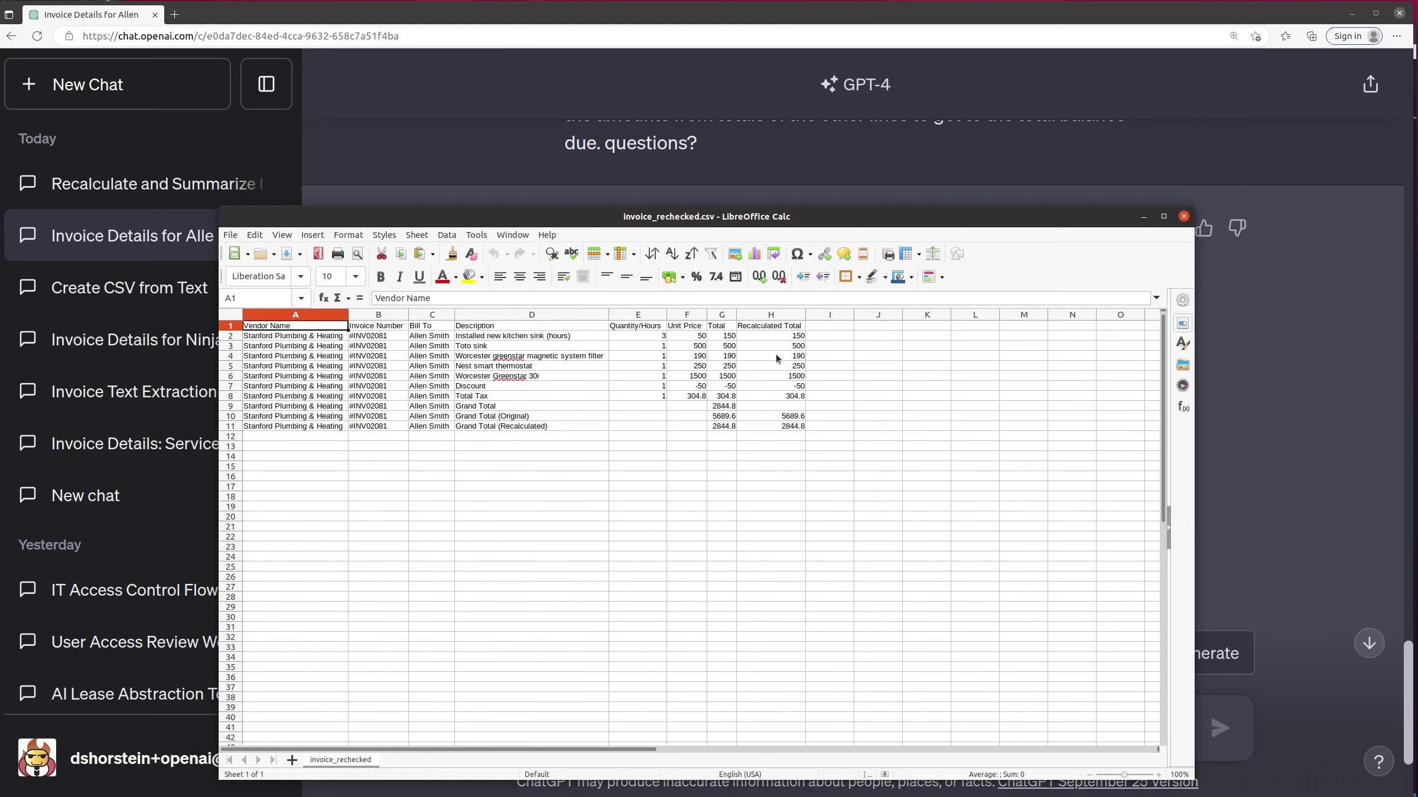
{"action": "left_click", "coordinate": [752, 338]}
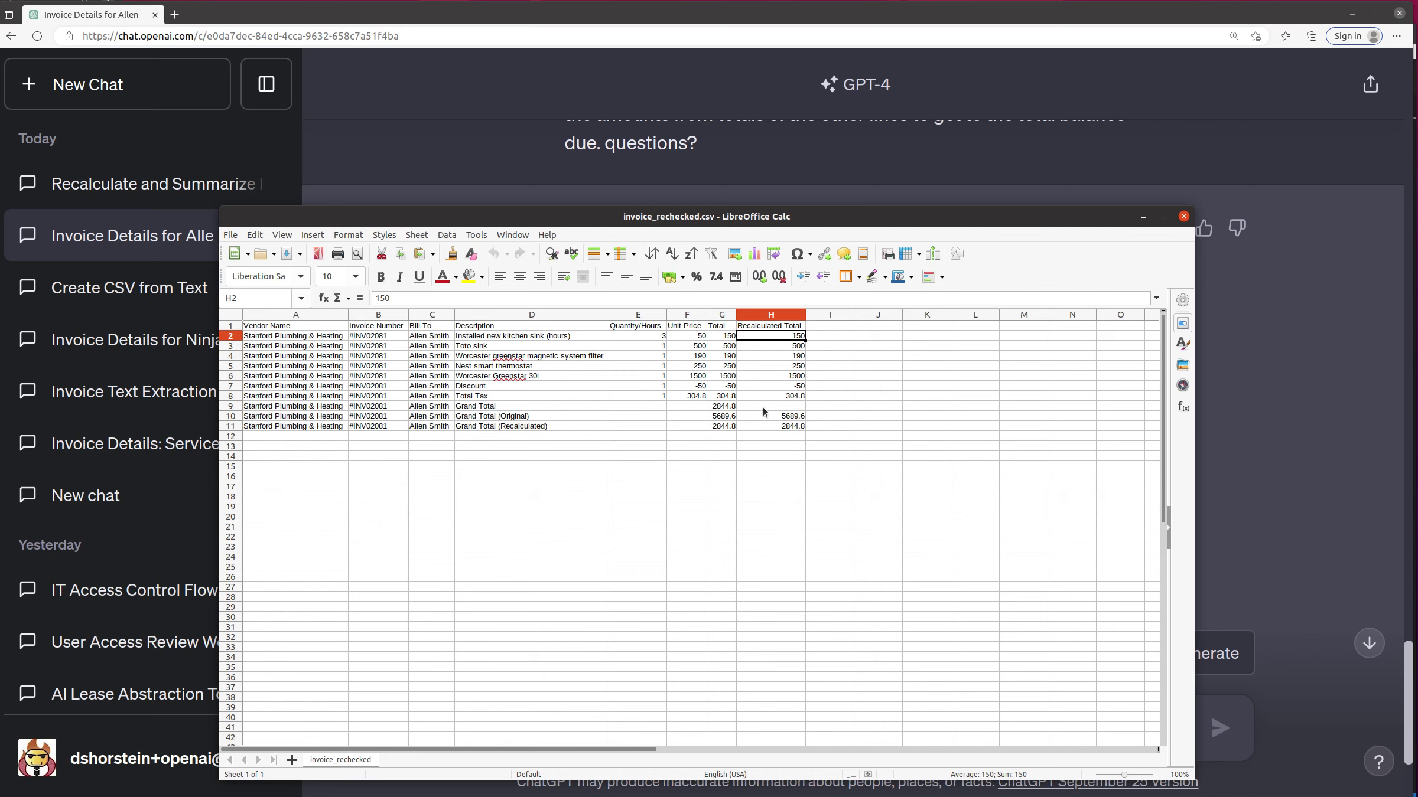
{"action": "left_click_drag", "start_coordinate": [771, 336], "coordinate": [771, 396]}
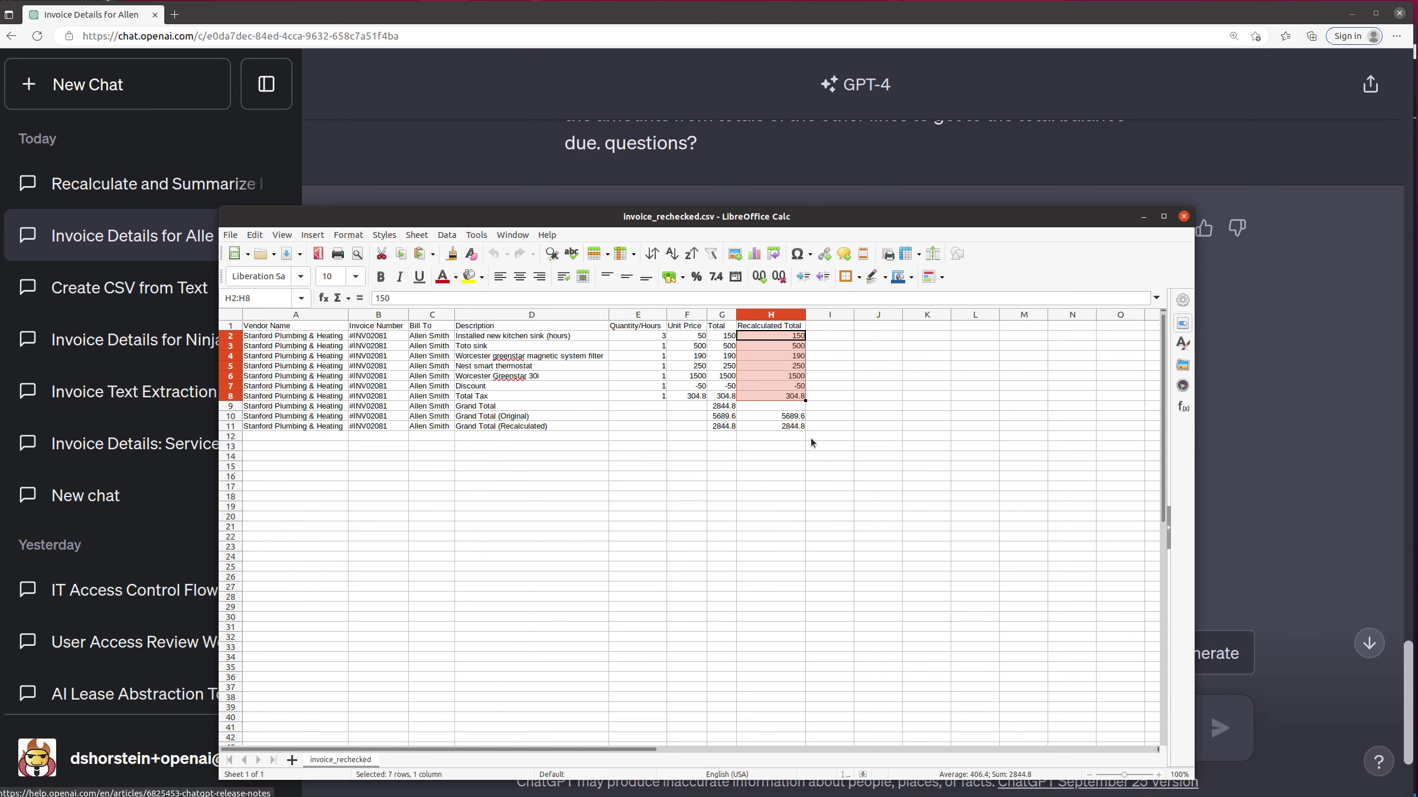
{"action": "left_click", "coordinate": [722, 405]}
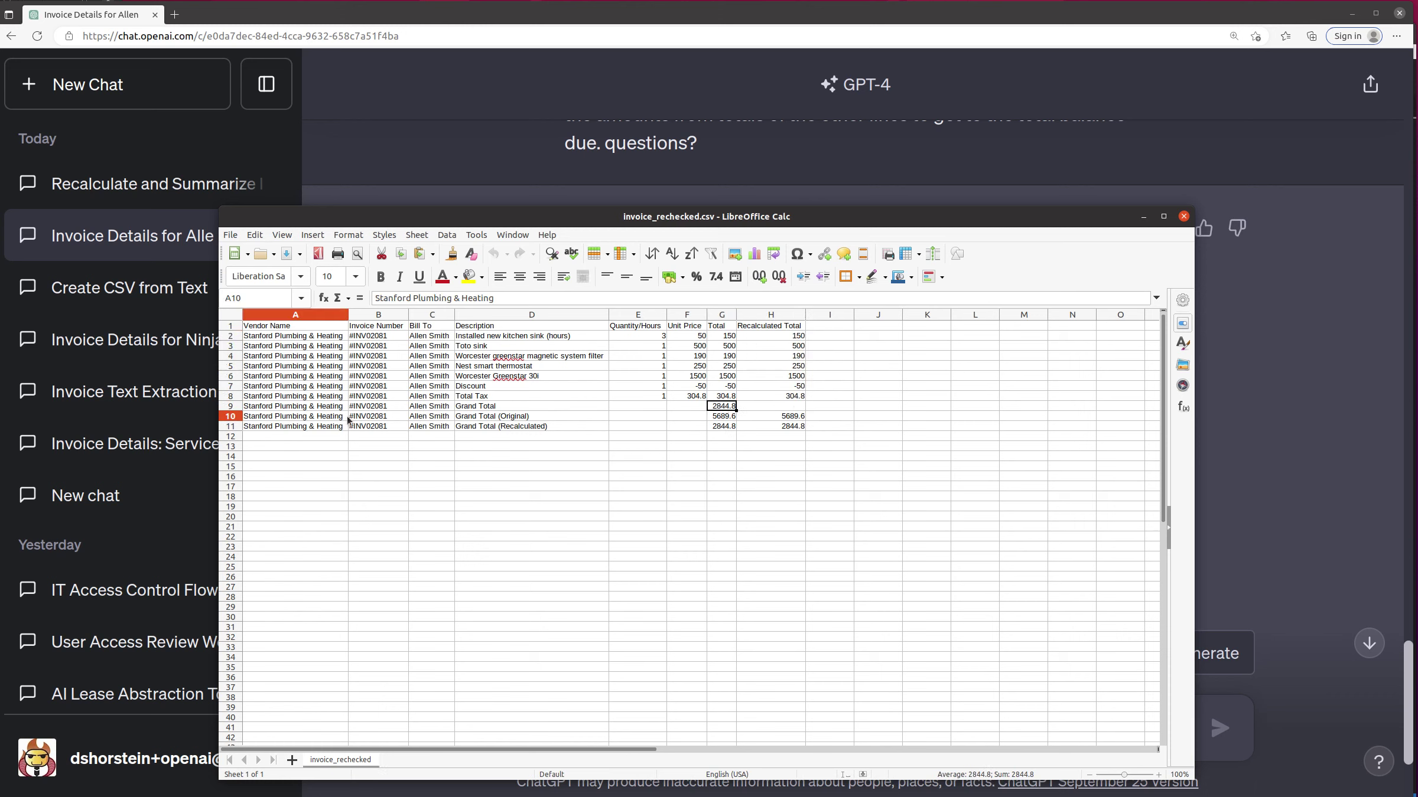
Step: Delete the Grand Total (Original) and Grand Total (Recalculated) rows
{"action": "left_click_drag", "start_coordinate": [293, 416], "coordinate": [795, 428]}
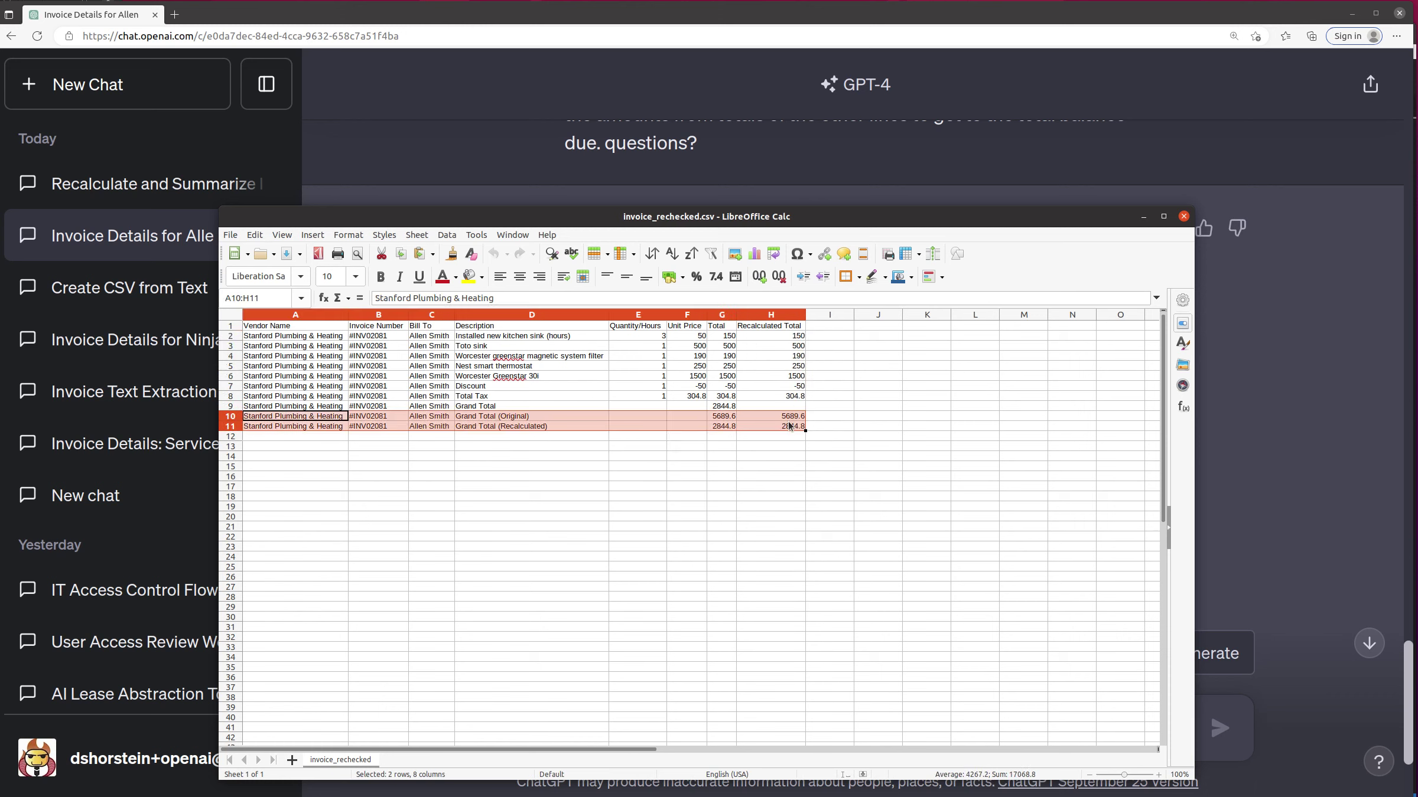
{"action": "left_click", "coordinate": [722, 415]}
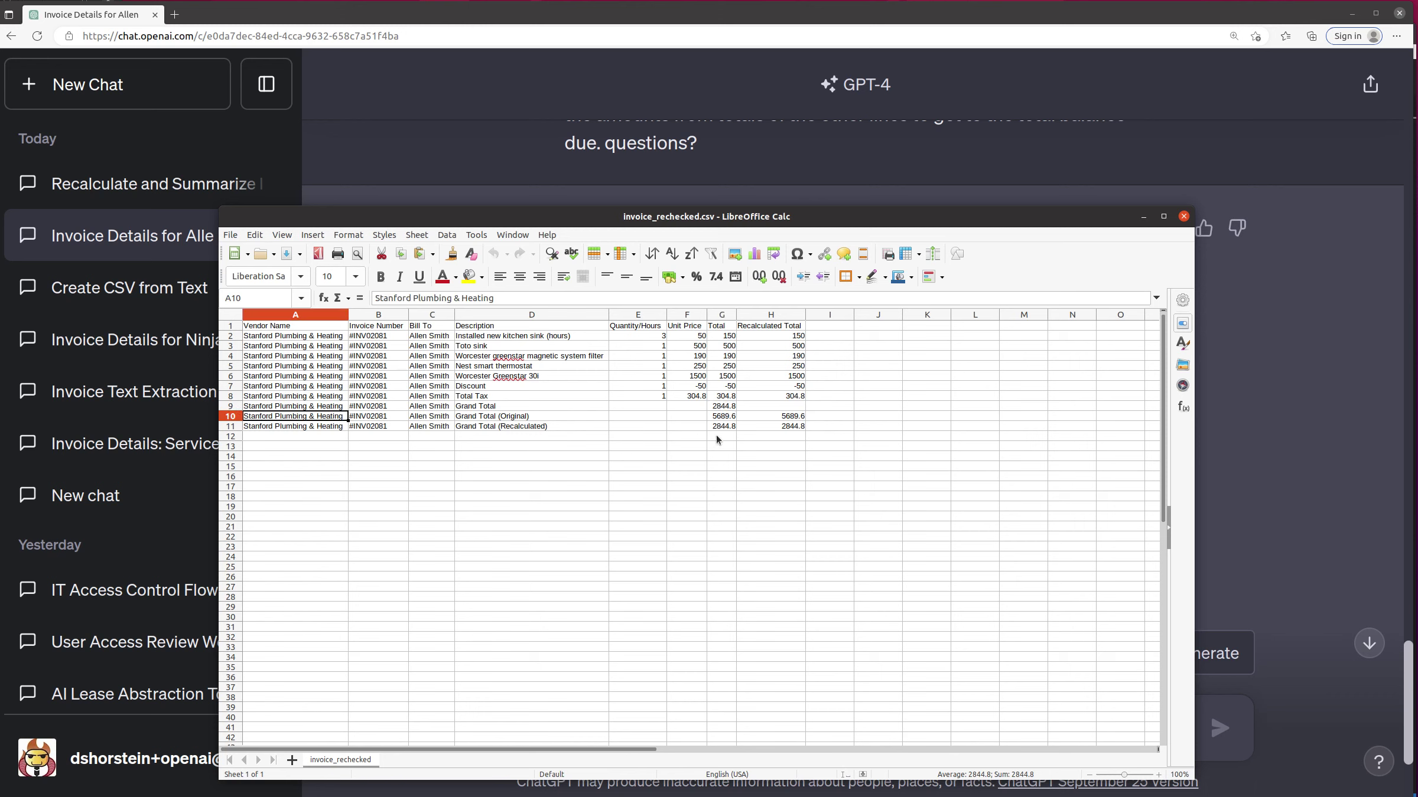
{"action": "left_click_drag", "start_coordinate": [294, 415], "coordinate": [743, 437]}
{"action": "key", "text": "Delete"}
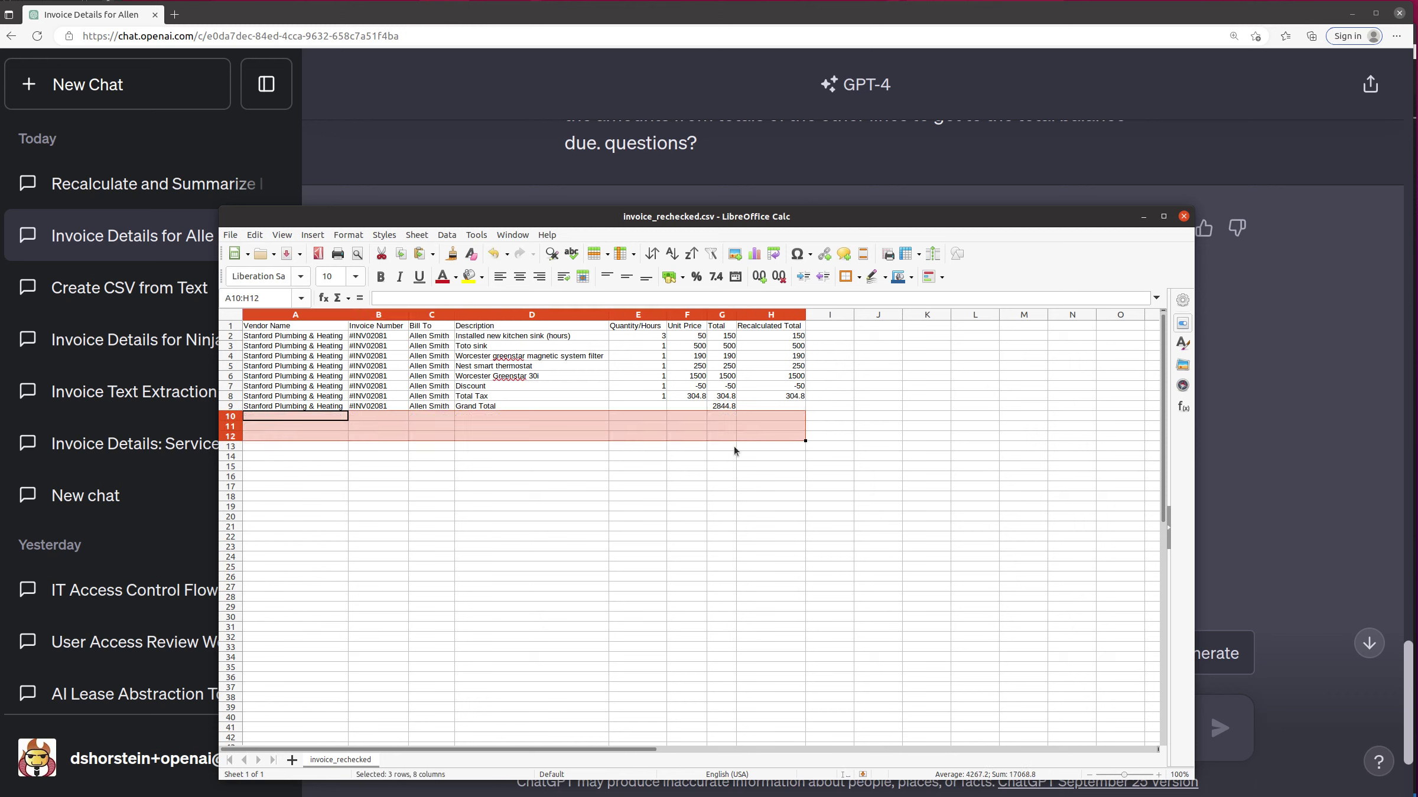
{"action": "left_click", "coordinate": [727, 445]}
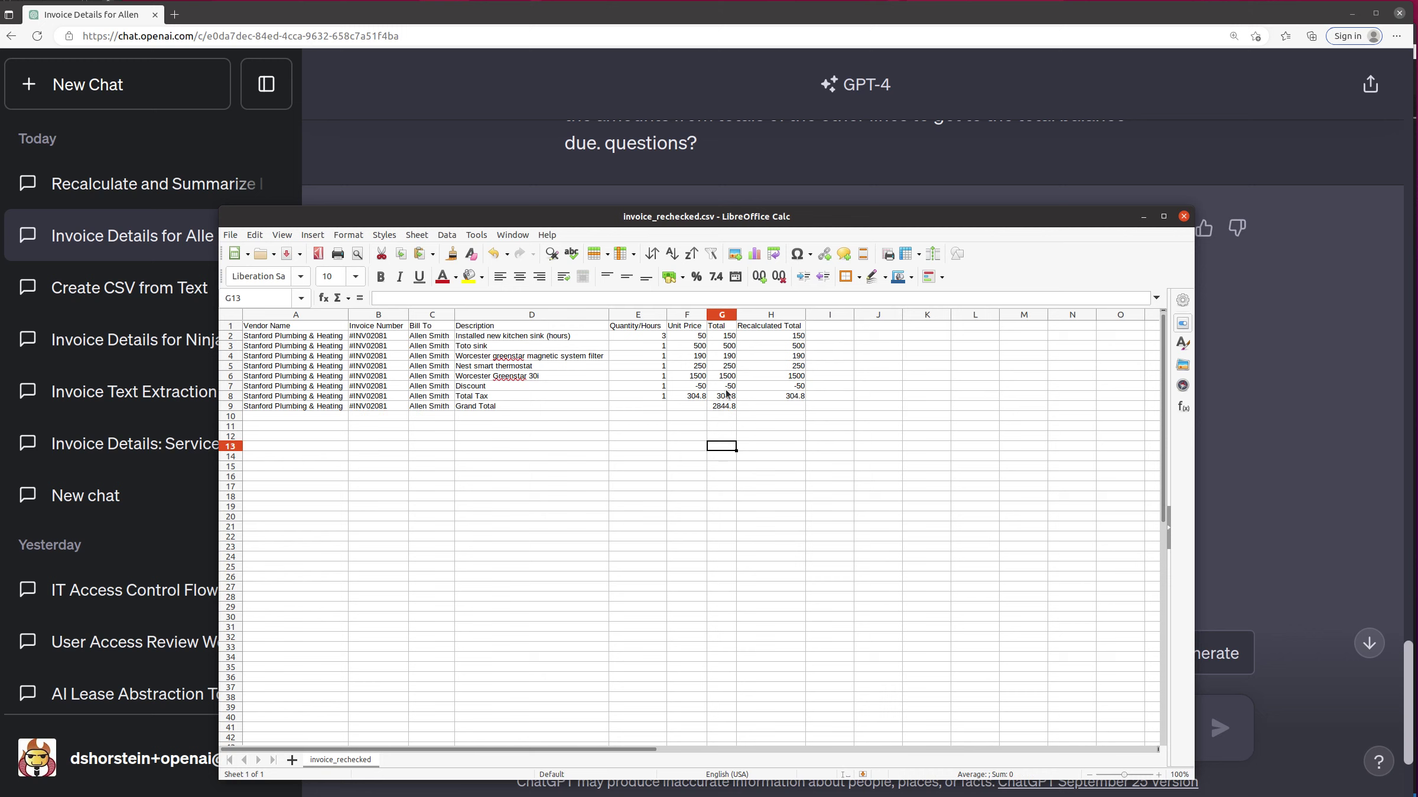
Step: Confirm the original Total values G2:G8 also sum to 2844.8, then minimise Calc
{"action": "left_click_drag", "start_coordinate": [728, 396], "coordinate": [726, 337]}
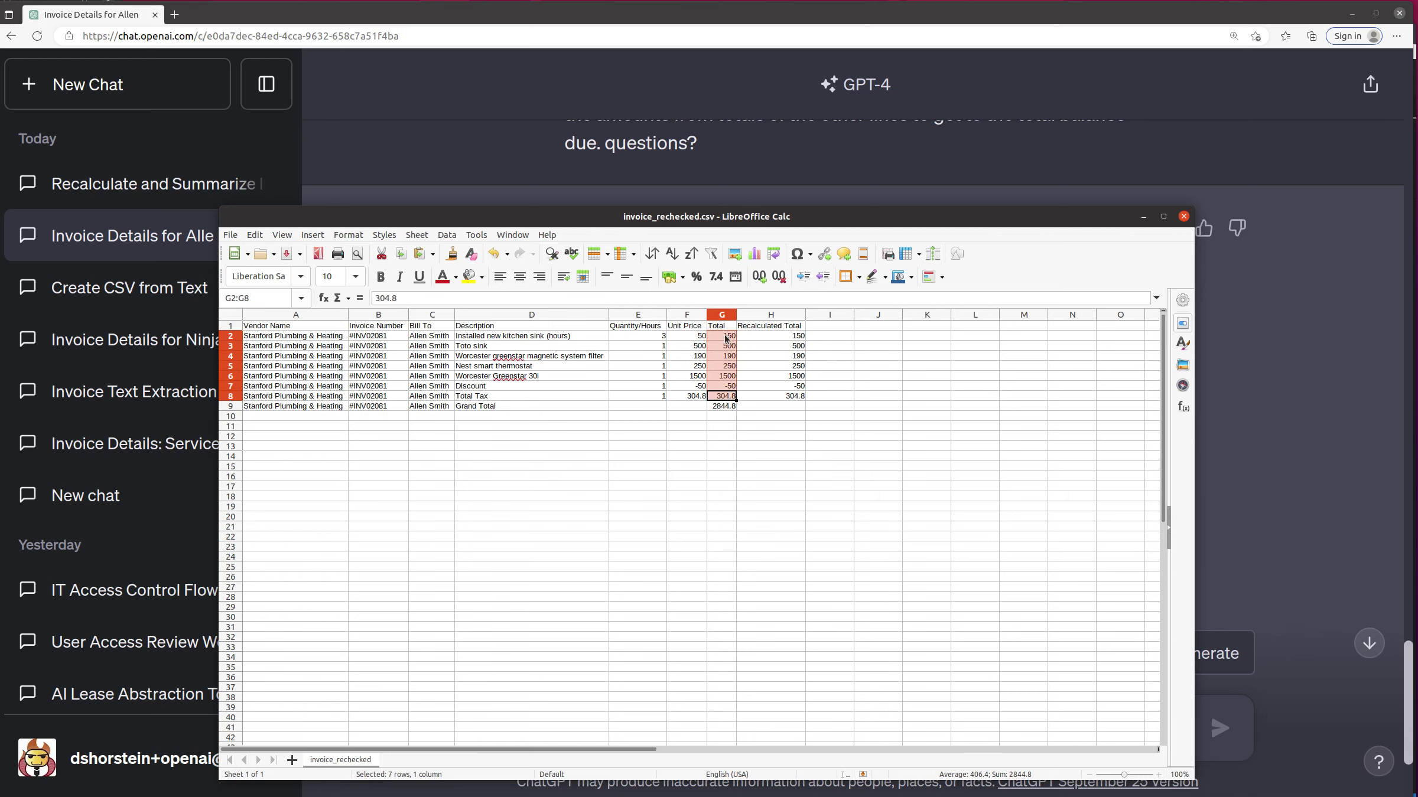
{"action": "left_click", "coordinate": [720, 405]}
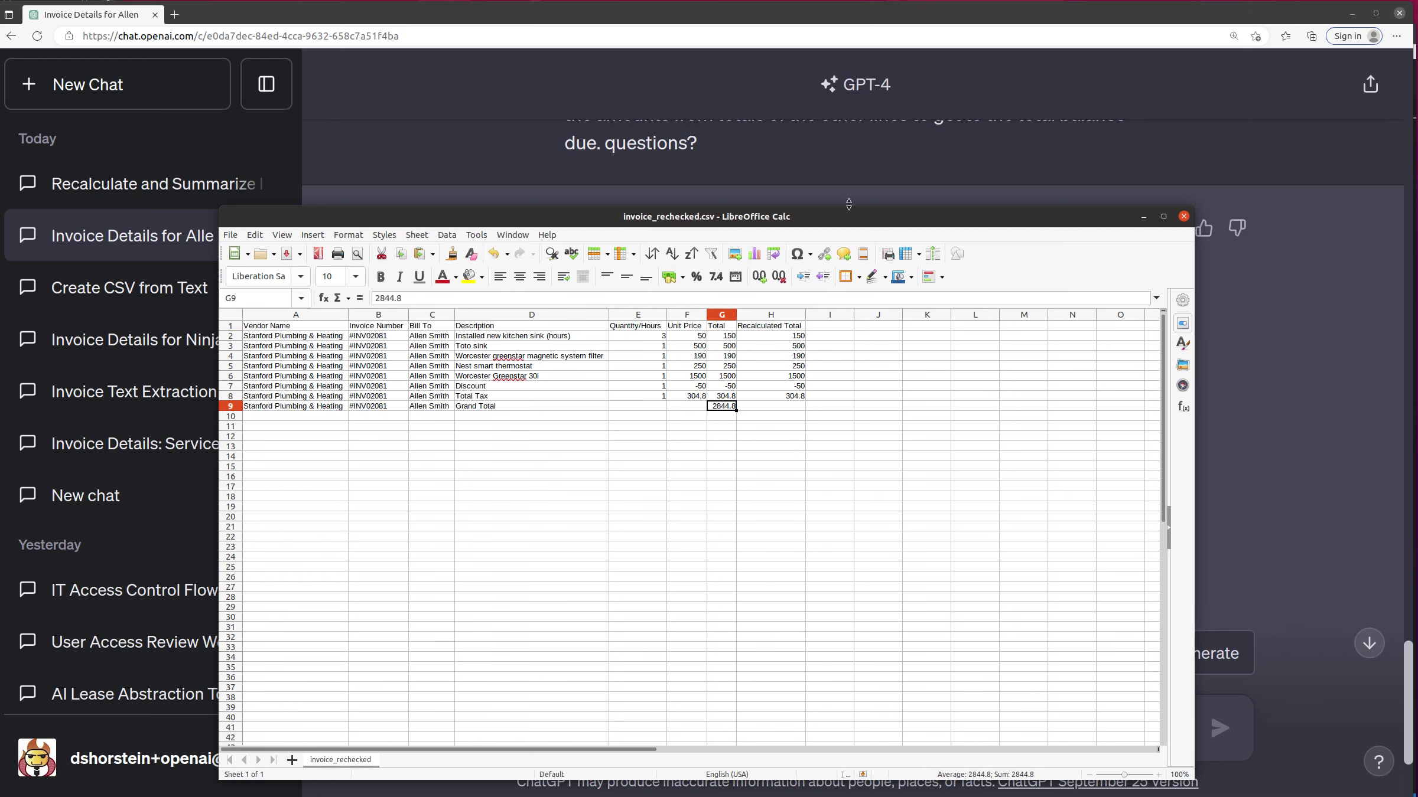
{"action": "left_click", "coordinate": [1287, 329]}
{"action": "scroll", "coordinate": [1287, 328], "scroll_direction": "up", "scroll_amount": 15}
{"action": "scroll", "coordinate": [1286, 334], "scroll_direction": "up", "scroll_amount": 15}
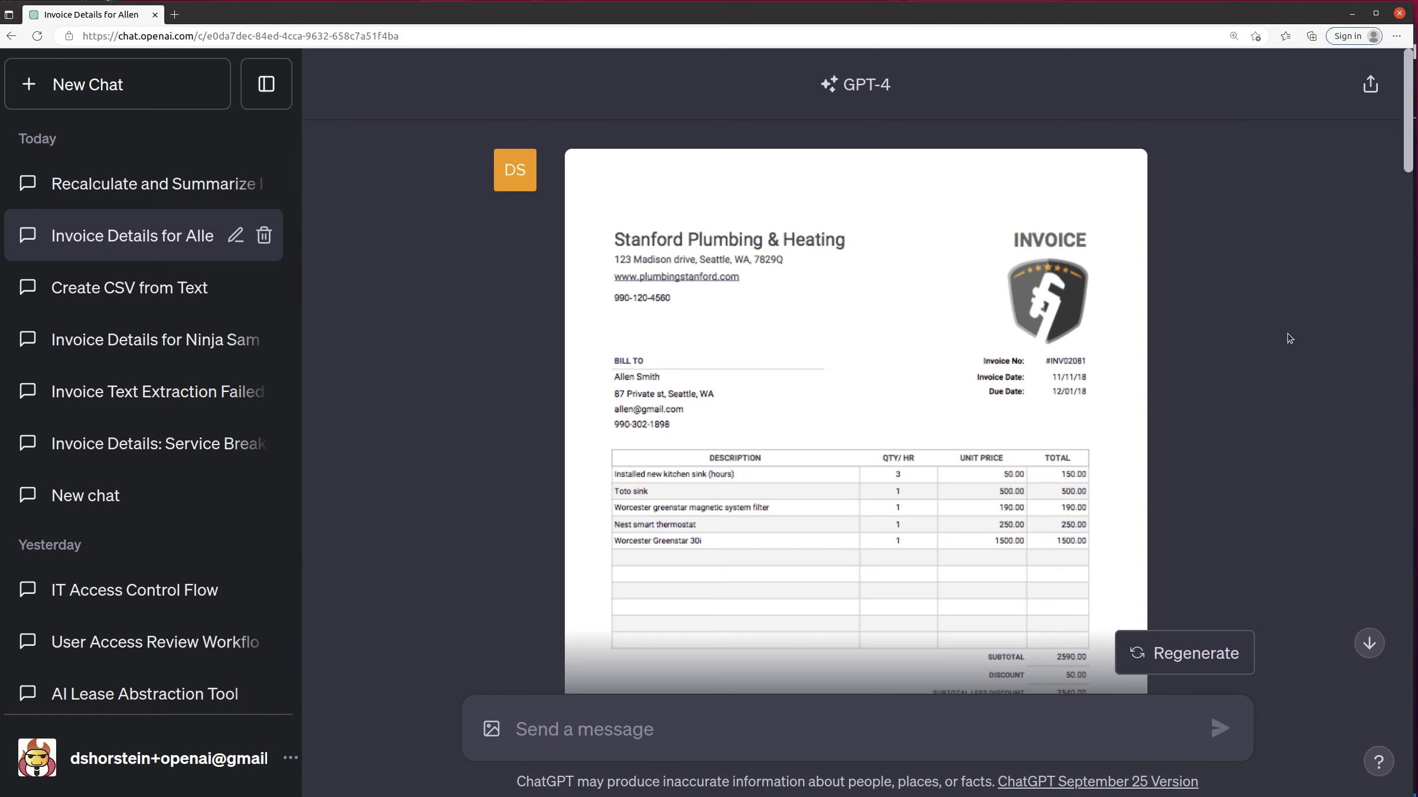
{"action": "scroll", "coordinate": [1265, 357], "scroll_direction": "down", "scroll_amount": 5}
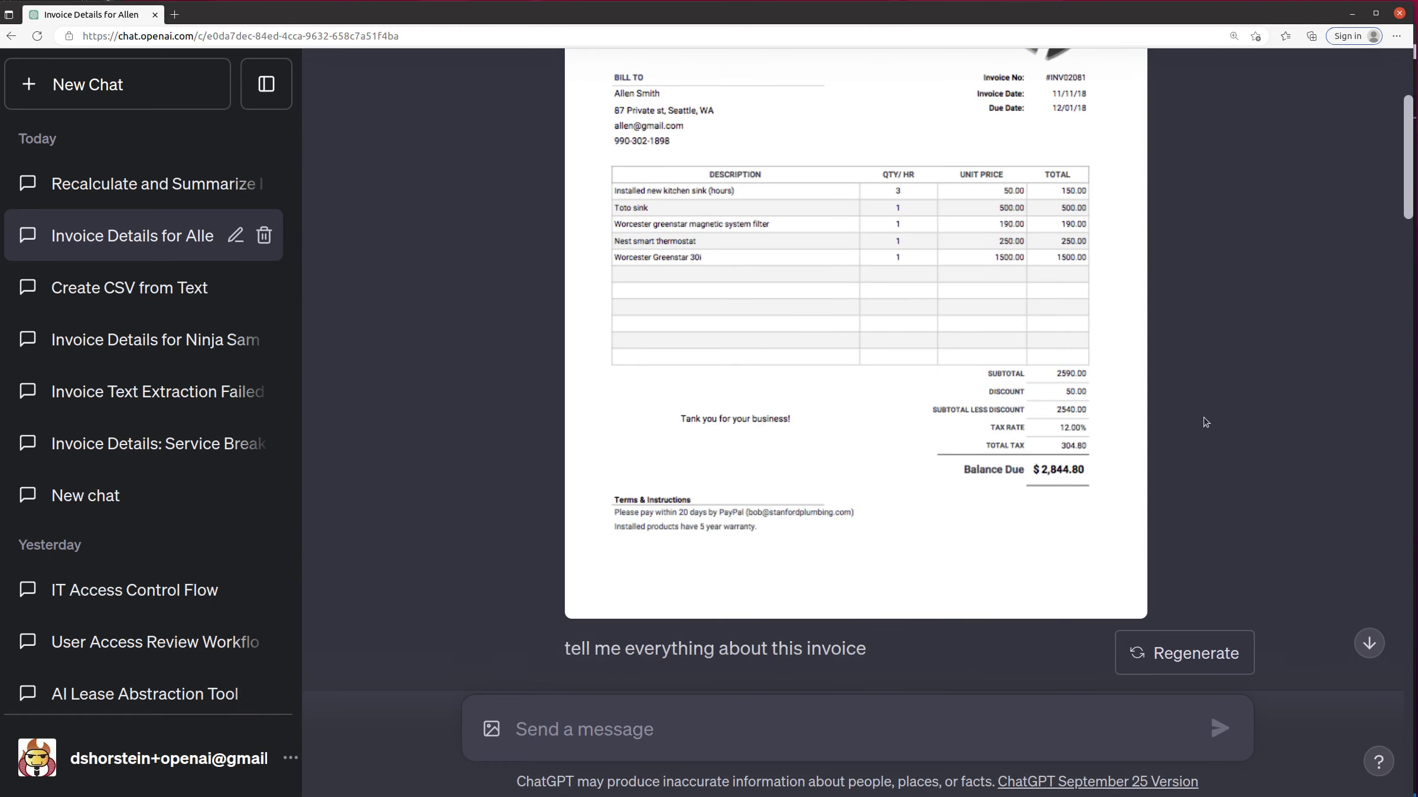
{"action": "scroll", "coordinate": [1202, 407], "scroll_direction": "up", "scroll_amount": 5}
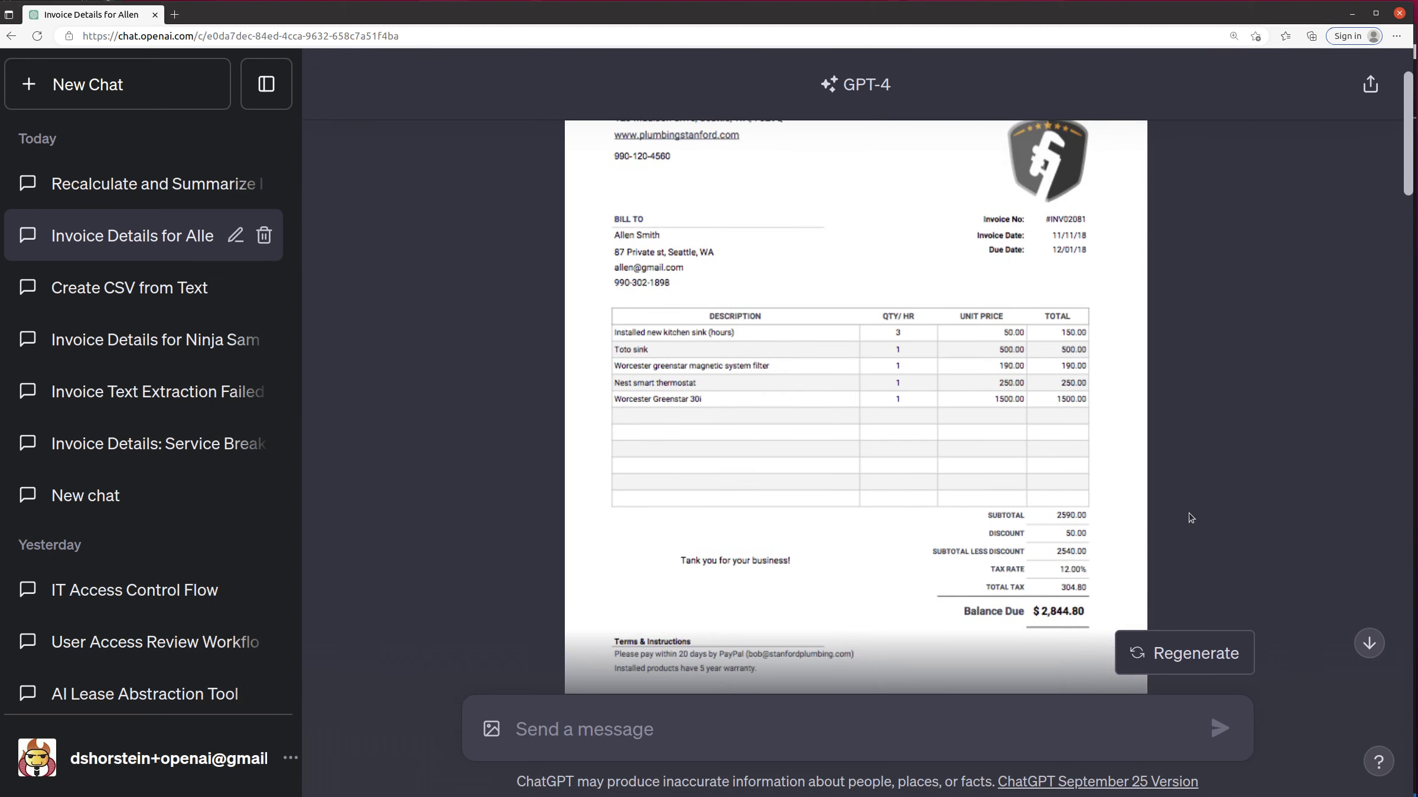